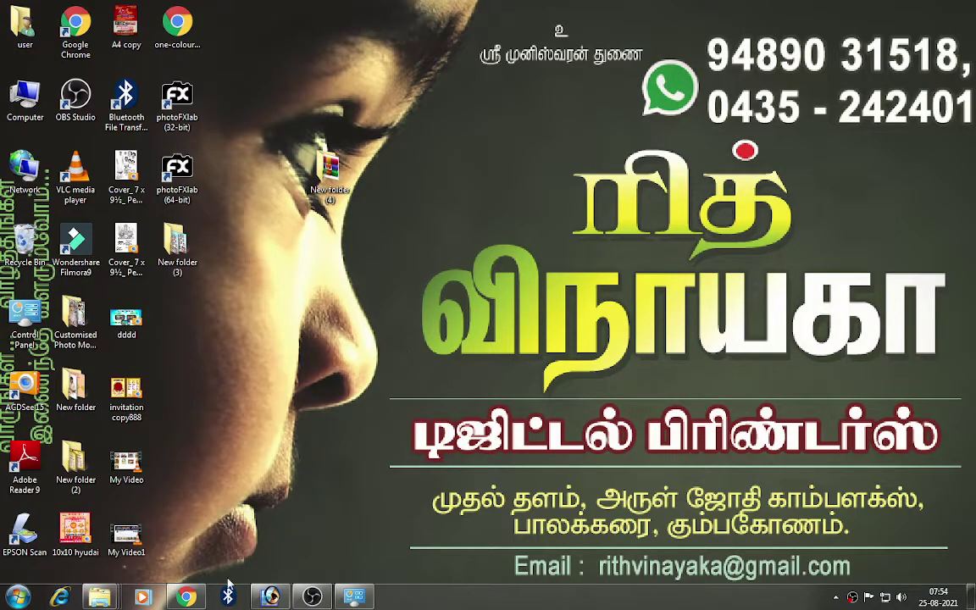
Step: Restore Chrome and scroll through the Rith Vinayaka Digital channel page's Shorts and videos
{"action": "left_click", "coordinate": [186, 596]}
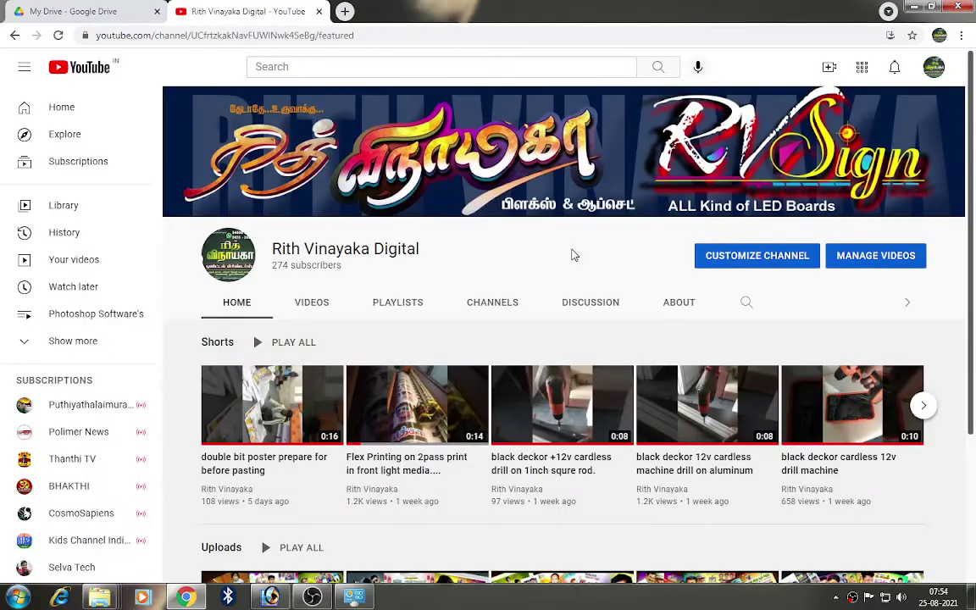
{"action": "scroll", "coordinate": [573, 254], "scroll_direction": "down", "scroll_amount": 3}
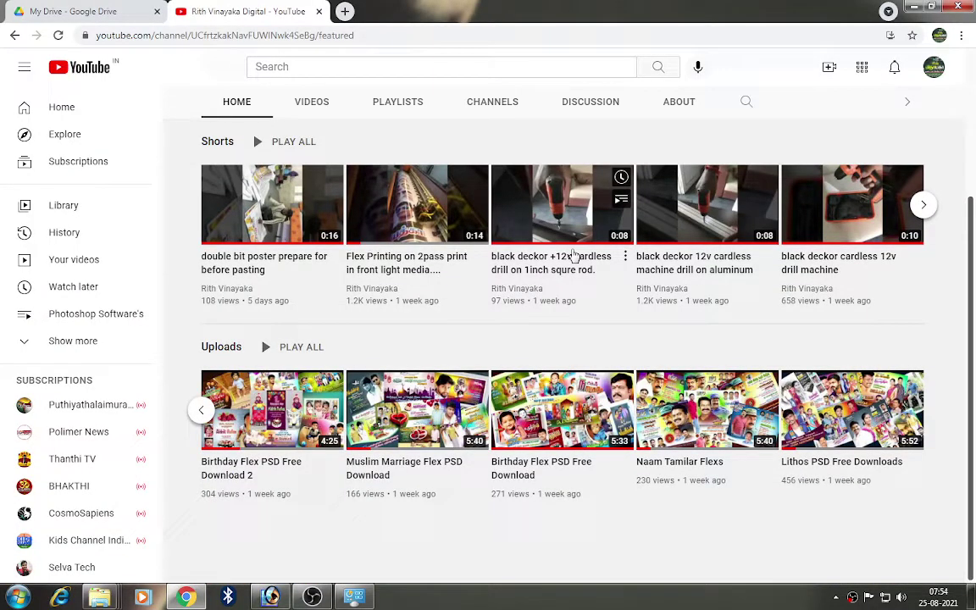
{"action": "scroll", "coordinate": [573, 255], "scroll_direction": "up", "scroll_amount": 3}
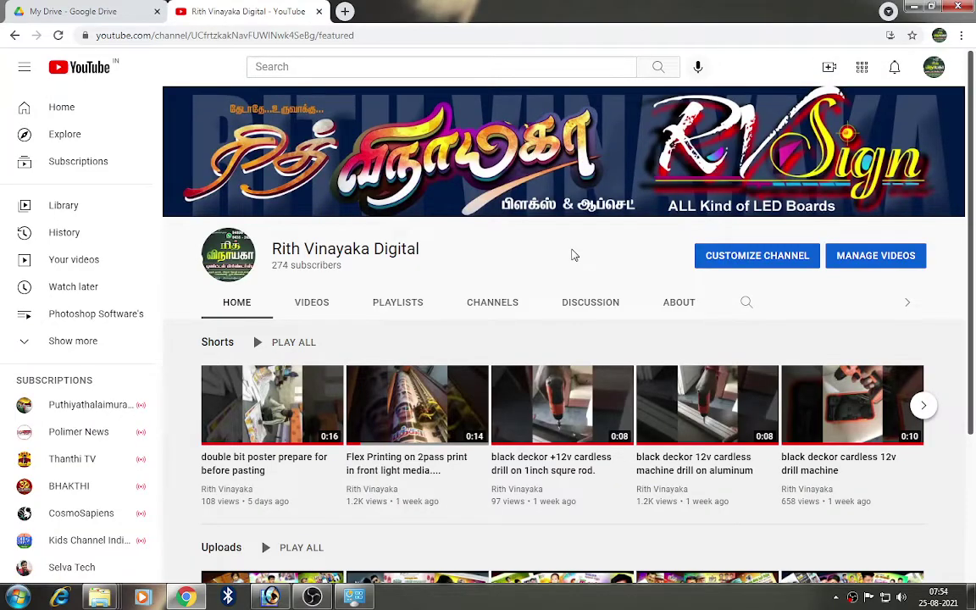
{"action": "scroll", "coordinate": [573, 254], "scroll_direction": "down", "scroll_amount": 3}
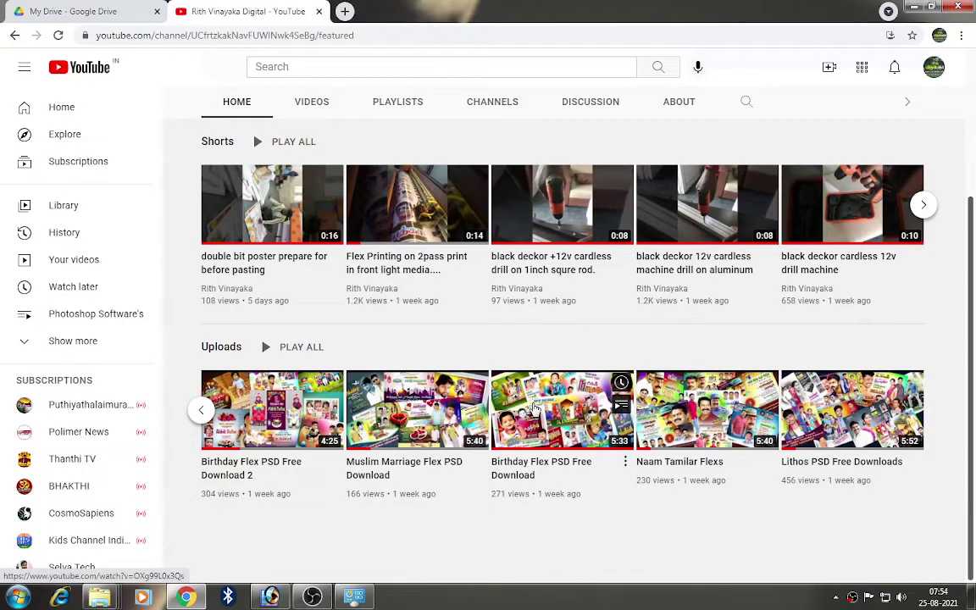
{"action": "scroll", "coordinate": [534, 409], "scroll_direction": "up", "scroll_amount": 3}
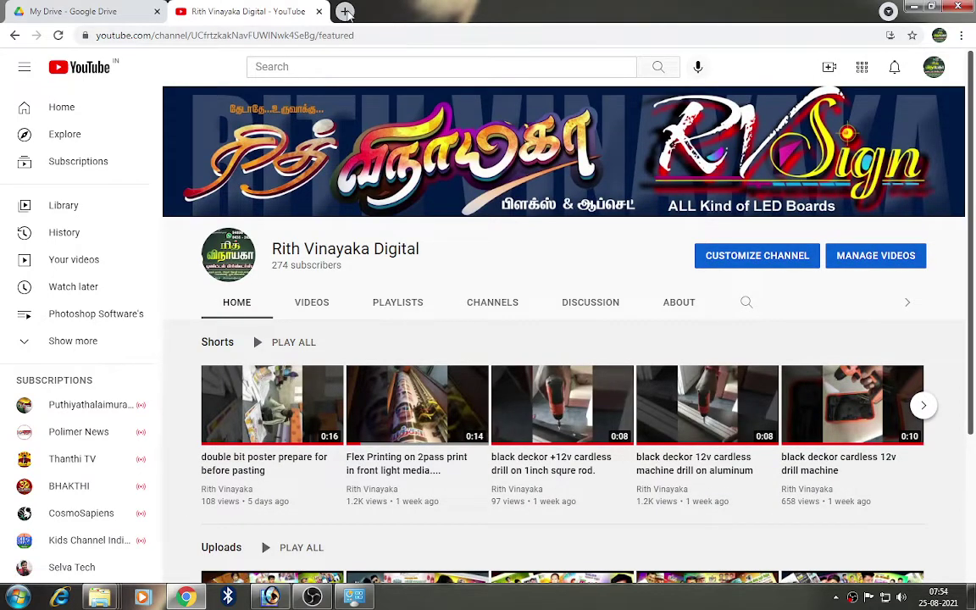
Step: Download the 43 MB Keyman, Senthtamil & tamil fonts archive from its Google Drive link, past the virus-scan warning
{"action": "left_click", "coordinate": [345, 11]}
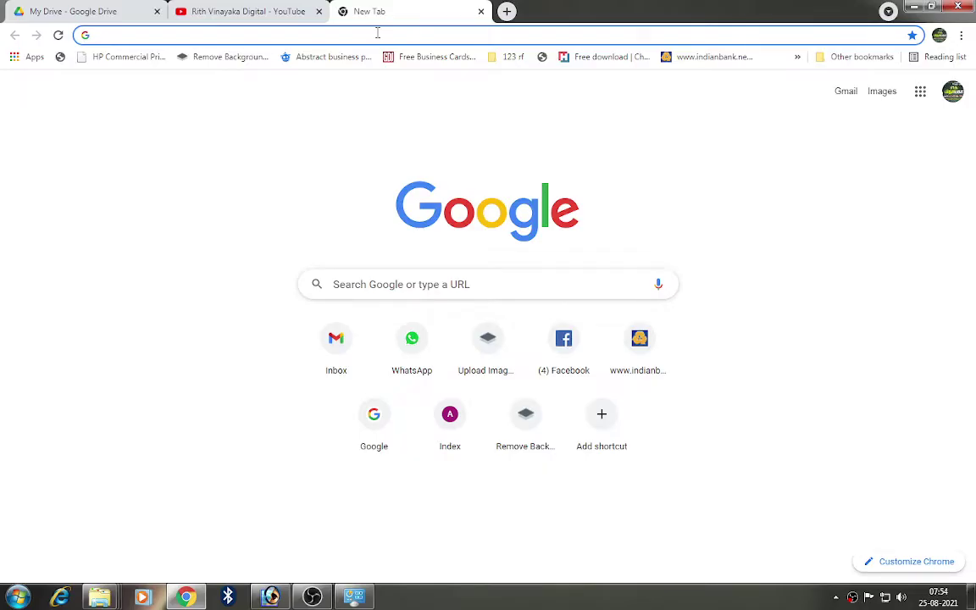
{"action": "key", "text": "Return"}
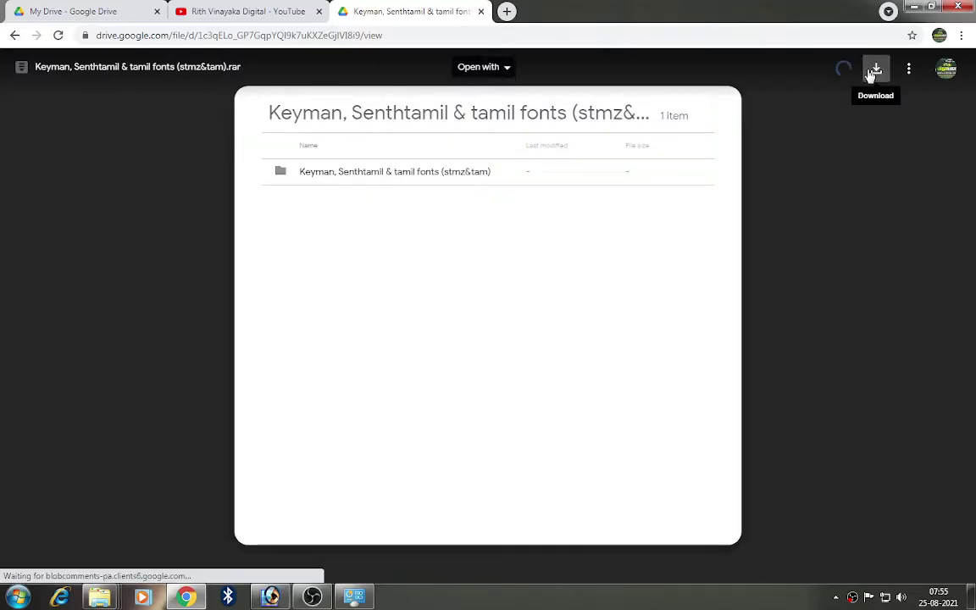
{"action": "left_click", "coordinate": [871, 74]}
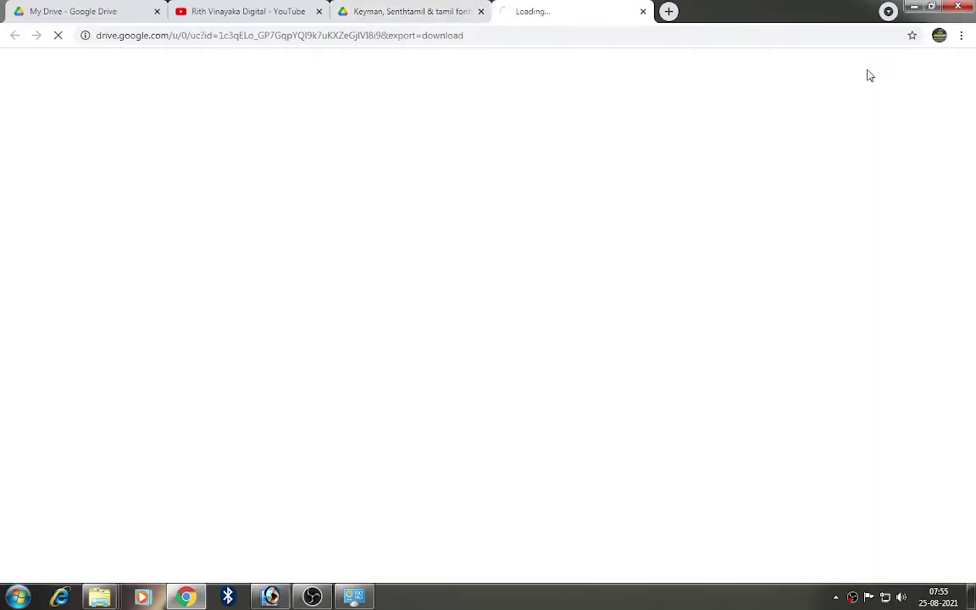
{"action": "left_click", "coordinate": [377, 184]}
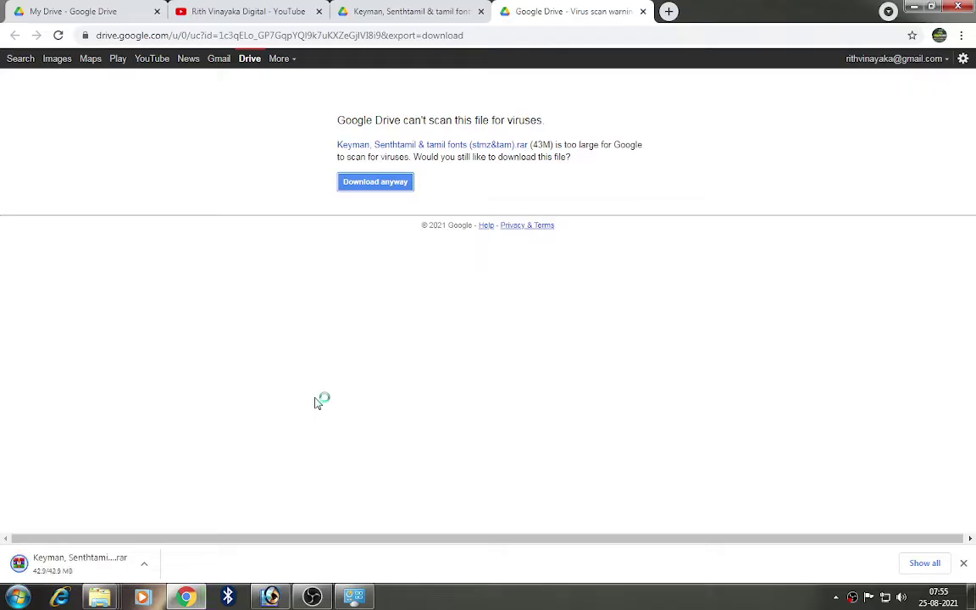
{"action": "left_click", "coordinate": [143, 565]}
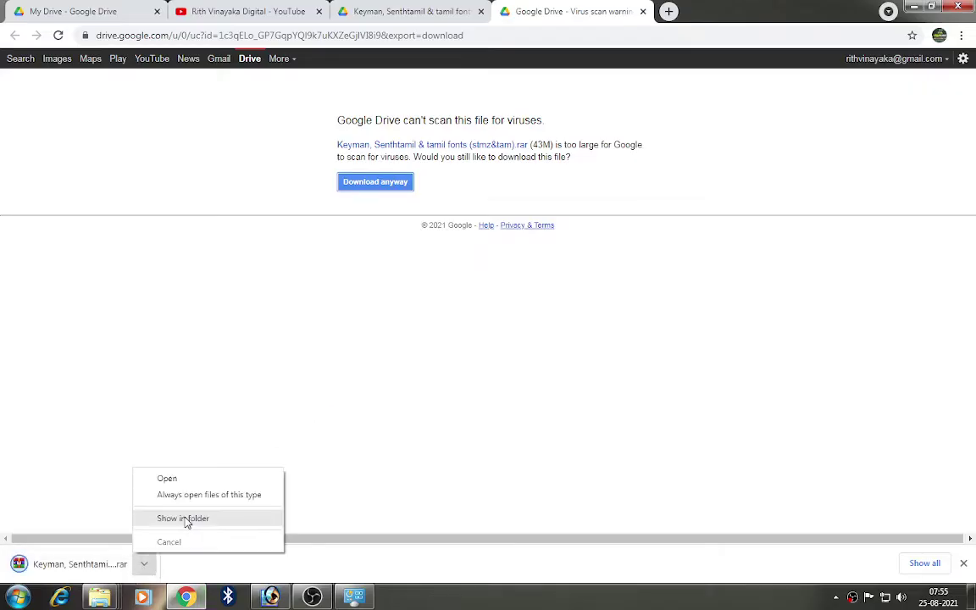
{"action": "left_click", "coordinate": [189, 519]}
Step: Copy the downloaded fonts archive and minimize the windows to reach the desktop
{"action": "right_click", "coordinate": [631, 330]}
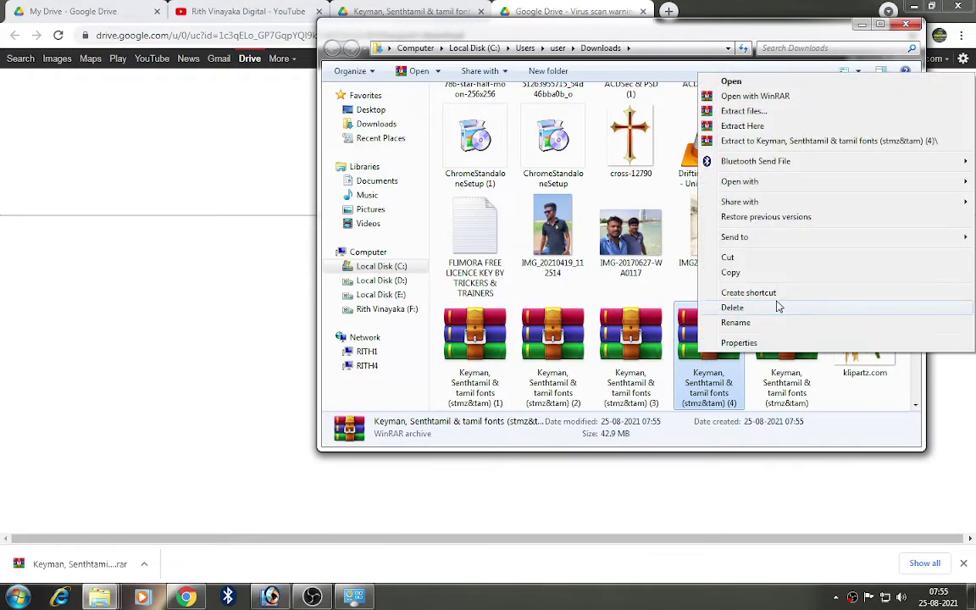
{"action": "left_click", "coordinate": [669, 272]}
{"action": "left_click", "coordinate": [861, 25]}
{"action": "left_click", "coordinate": [914, 6]}
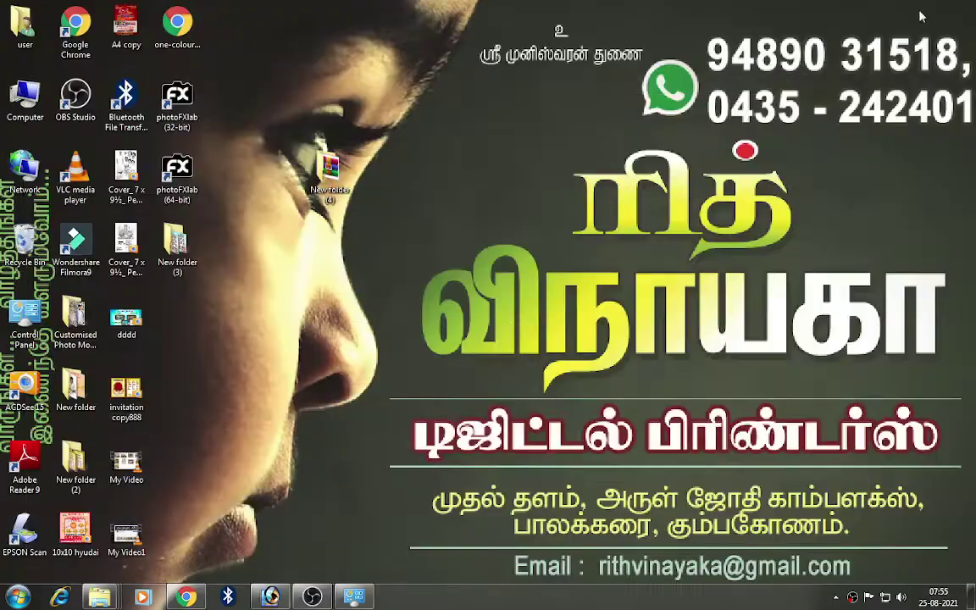
Step: Create New folder (5) on the desktop, paste the archive into it, and choose Extract Here
{"action": "right_click", "coordinate": [501, 189]}
{"action": "mouse_move", "coordinate": [546, 342]}
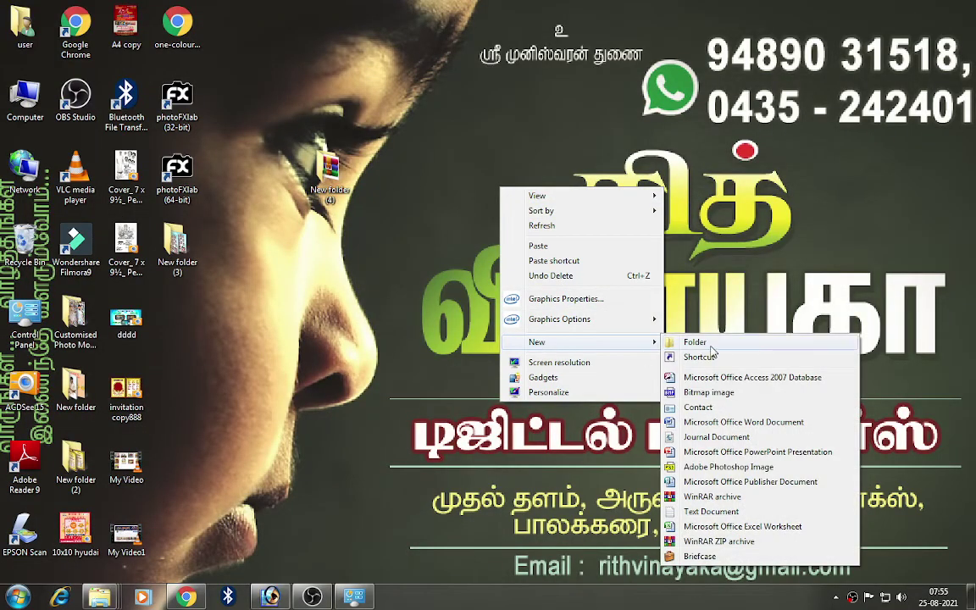
{"action": "left_click", "coordinate": [657, 343]}
{"action": "double_click", "coordinate": [524, 242]}
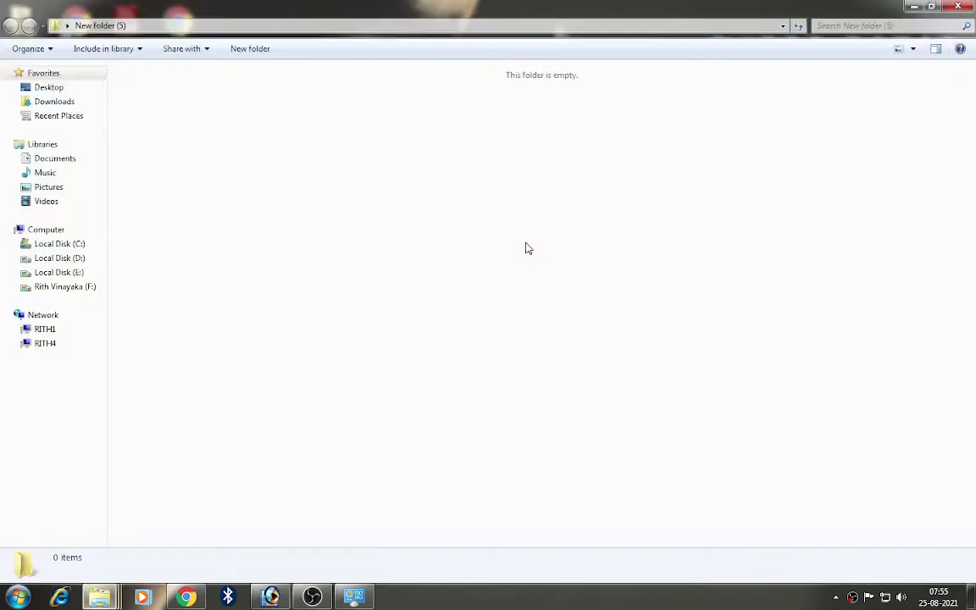
{"action": "key", "text": "ctrl+v"}
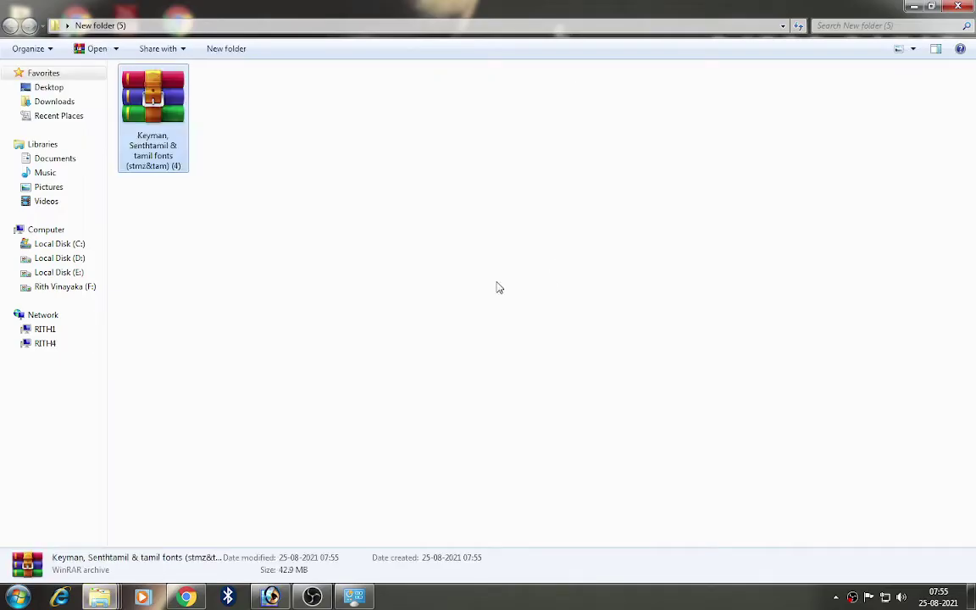
{"action": "right_click", "coordinate": [170, 100]}
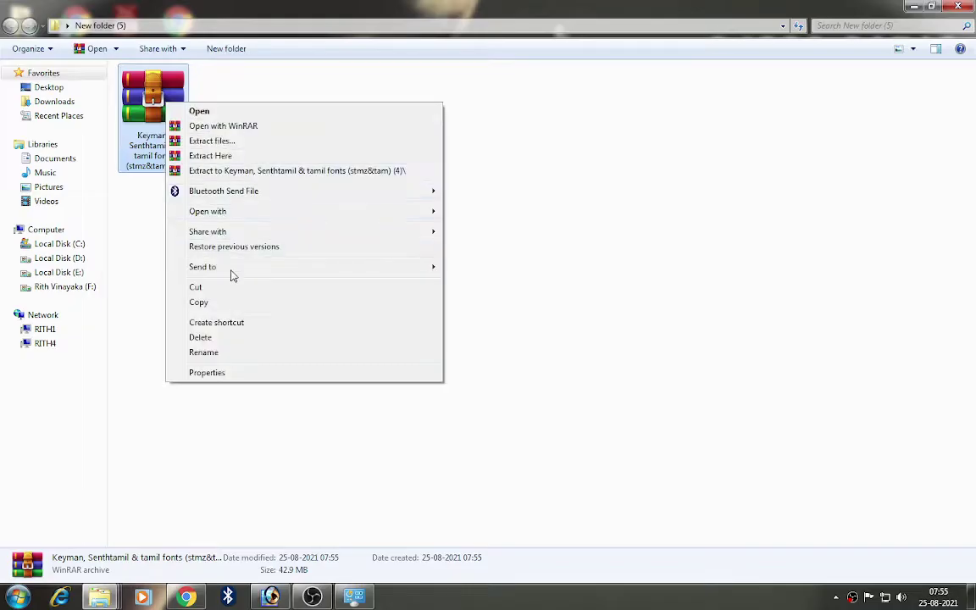
{"action": "left_click", "coordinate": [218, 158]}
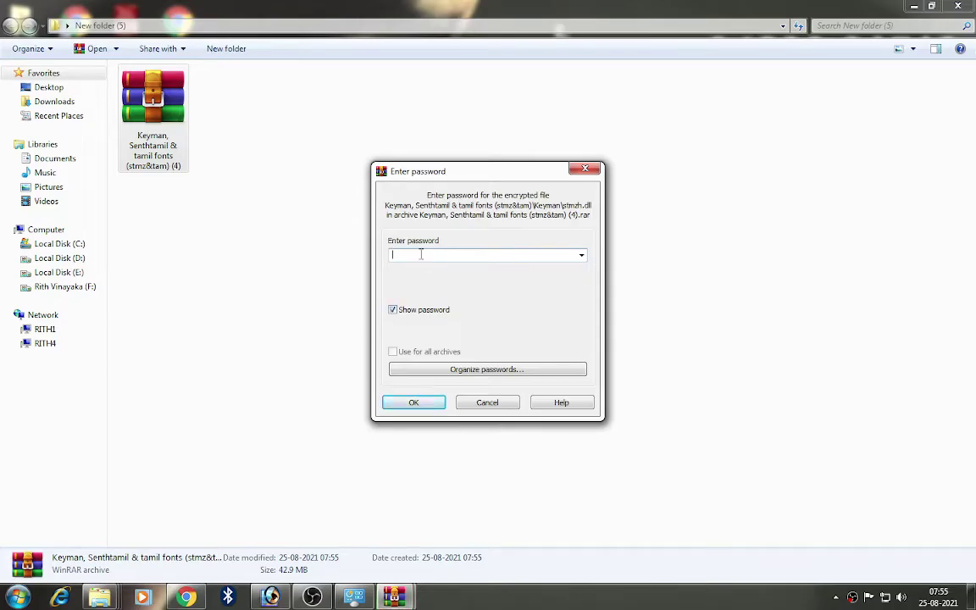
Step: Confirm the entered archive password so WinRAR extracts the fonts folder
{"action": "left_click", "coordinate": [393, 311]}
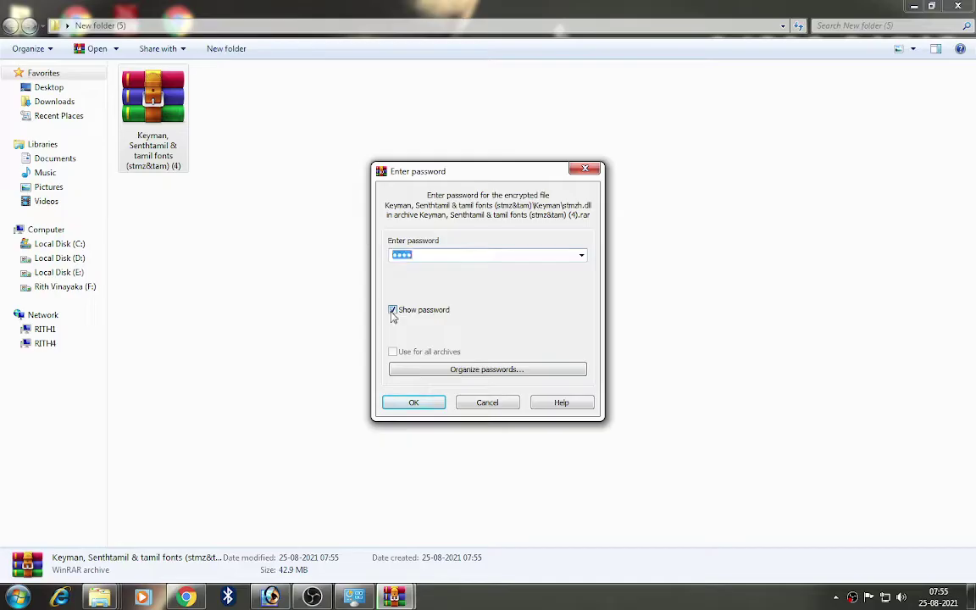
{"action": "left_click", "coordinate": [428, 260]}
{"action": "left_click", "coordinate": [412, 403]}
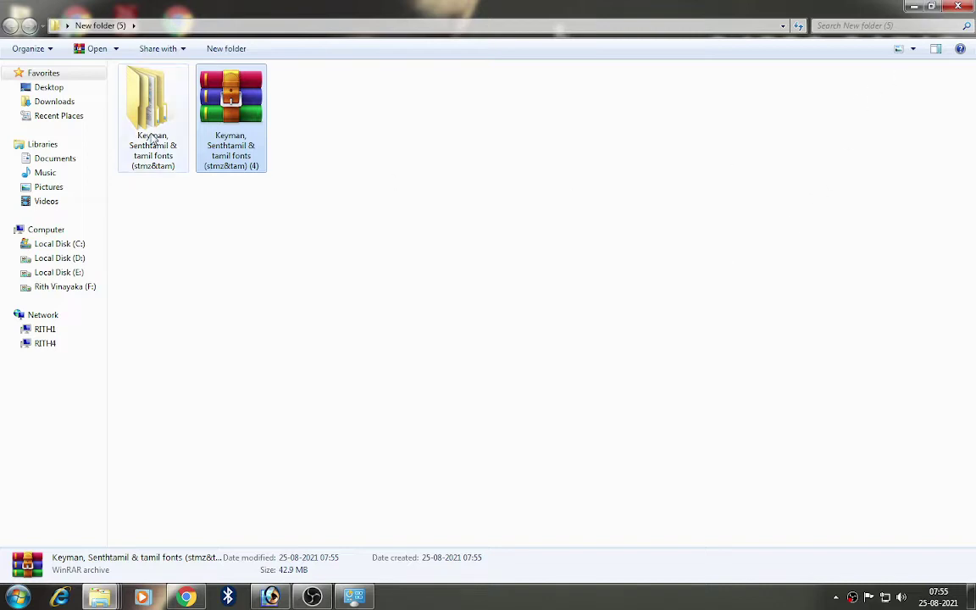
Step: Open the extracted fonts folder in Large Icons, then the Keyman folder in Medium Icons
{"action": "double_click", "coordinate": [136, 93]}
{"action": "left_click", "coordinate": [913, 49]}
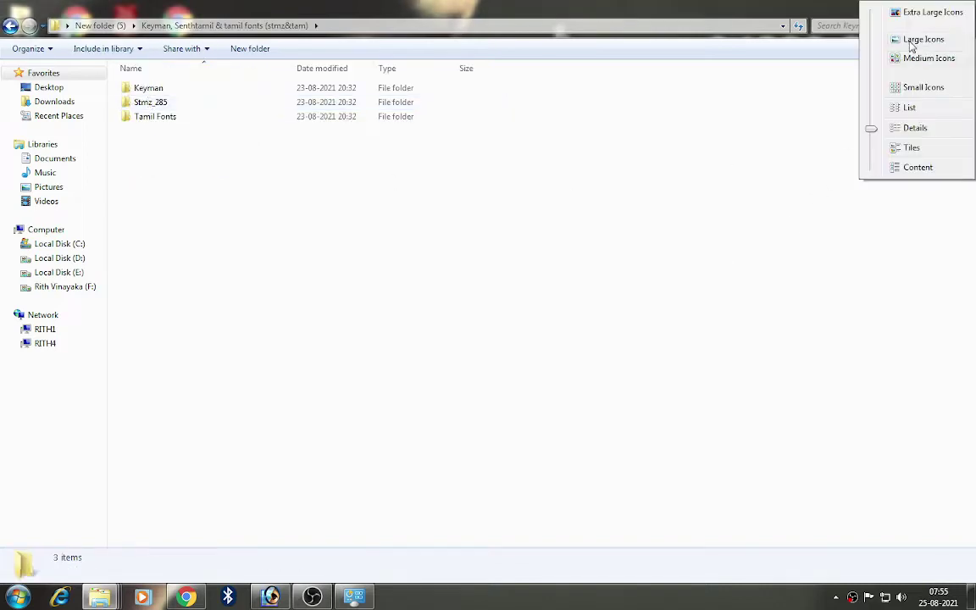
{"action": "left_click", "coordinate": [910, 38]}
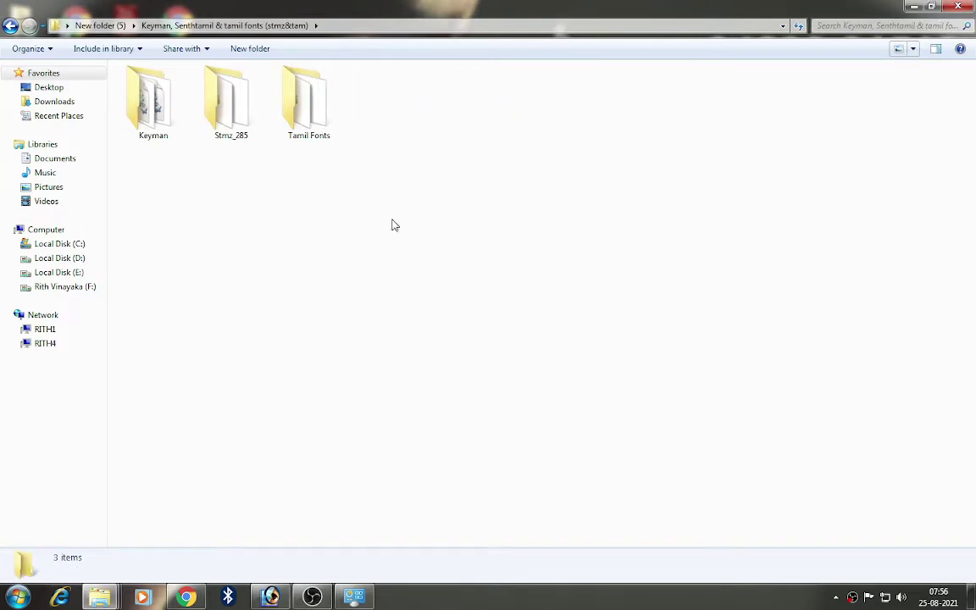
{"action": "double_click", "coordinate": [149, 100]}
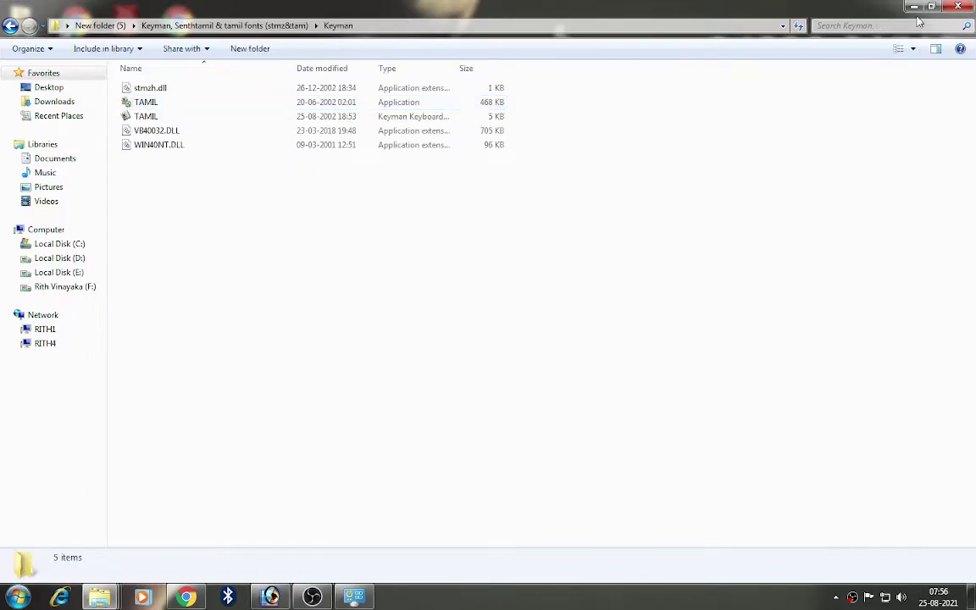
{"action": "left_click", "coordinate": [912, 48]}
{"action": "left_click", "coordinate": [863, 55]}
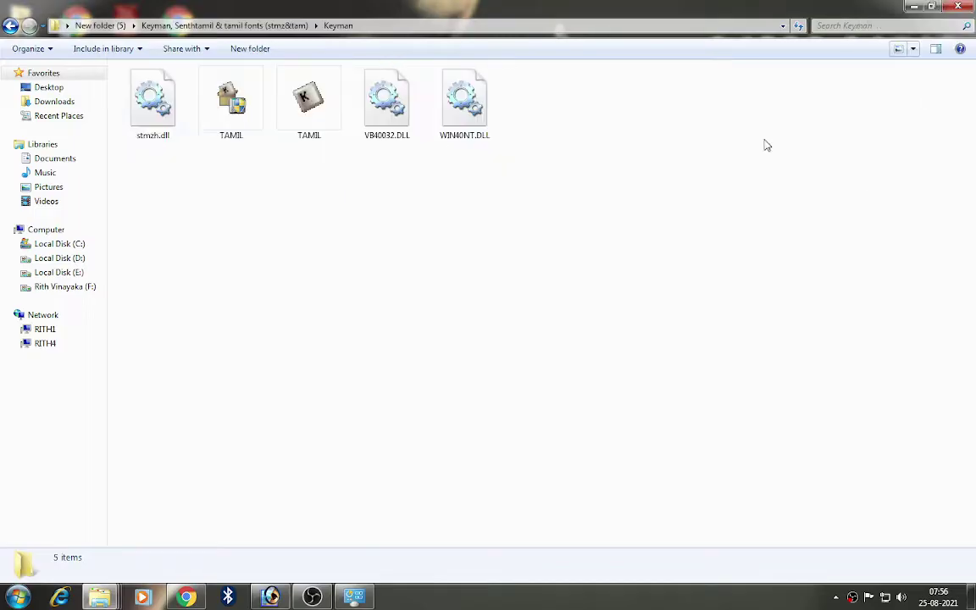
Step: Open the Stmz_285 folder and view its font files as Large Icons
{"action": "left_click", "coordinate": [10, 25]}
{"action": "left_click", "coordinate": [255, 121]}
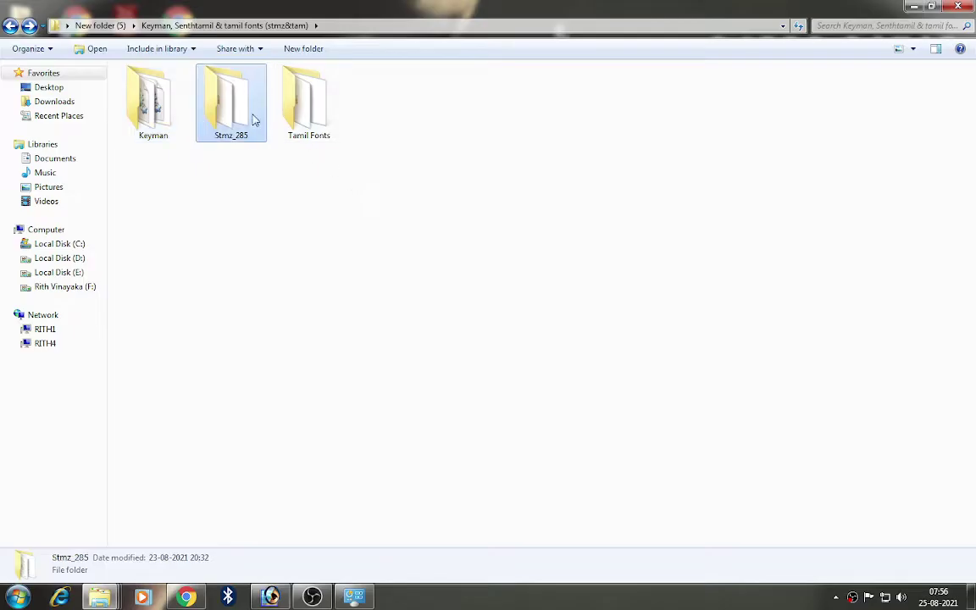
{"action": "double_click", "coordinate": [254, 121]}
{"action": "left_click", "coordinate": [912, 48]}
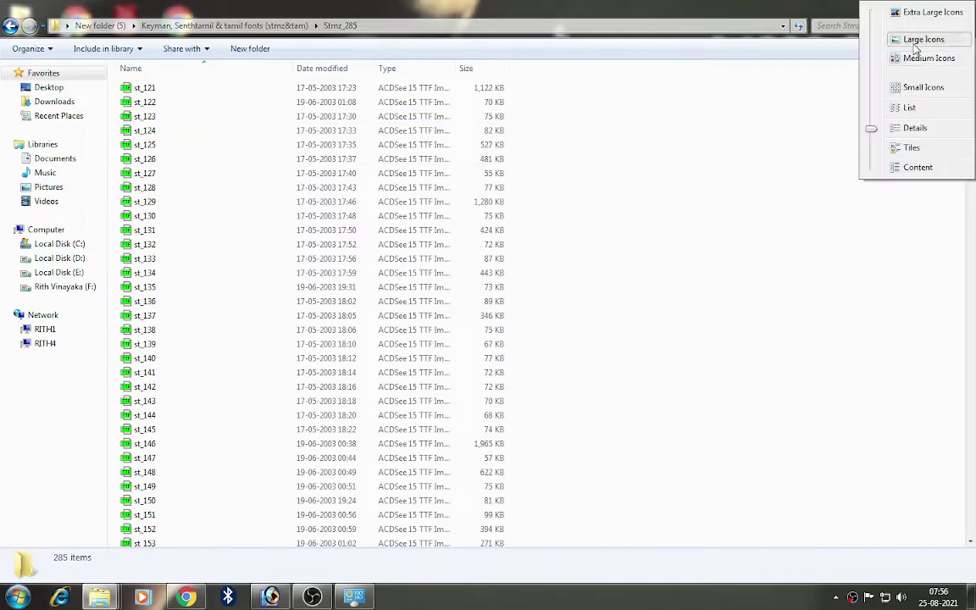
{"action": "left_click", "coordinate": [922, 40]}
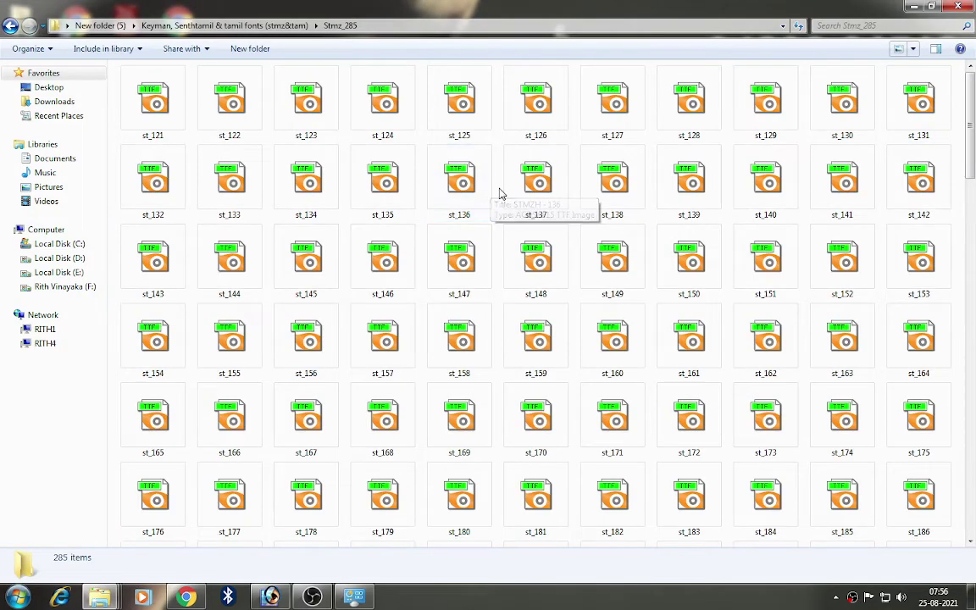
Step: Open the Tamil Fonts folder and view its font files as Large Icons
{"action": "left_click", "coordinate": [9, 27]}
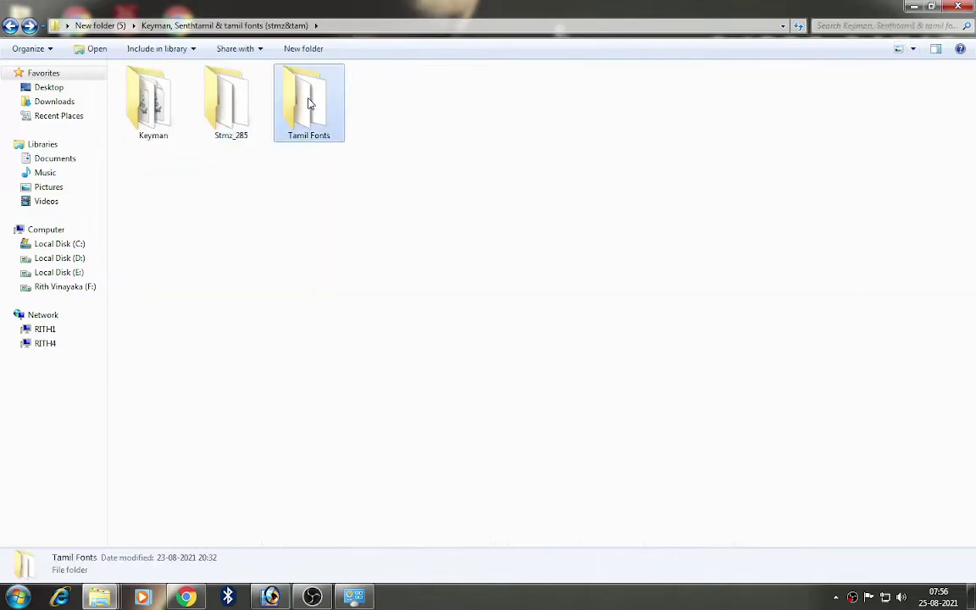
{"action": "double_click", "coordinate": [305, 100]}
{"action": "left_click", "coordinate": [913, 48]}
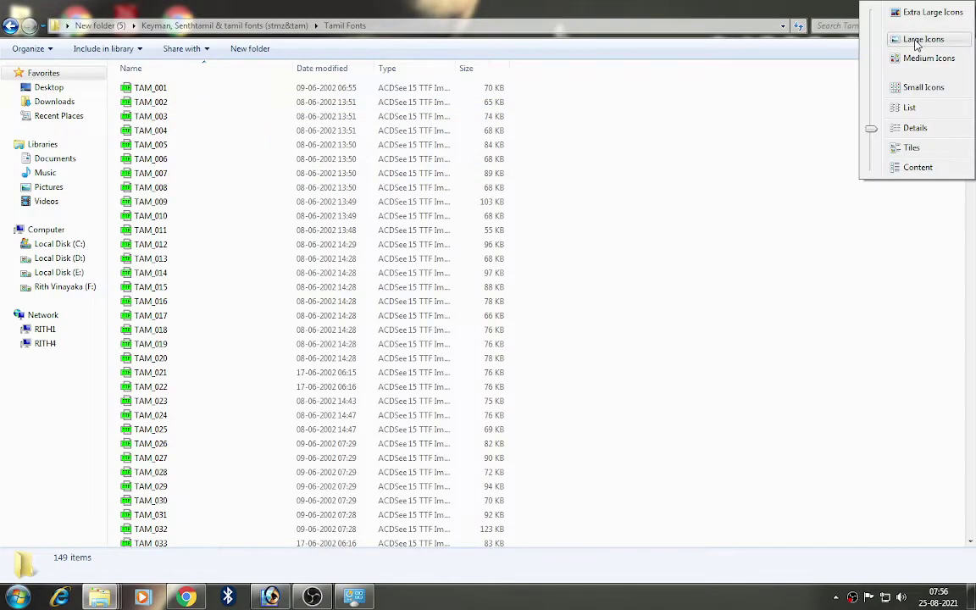
{"action": "left_click", "coordinate": [923, 37]}
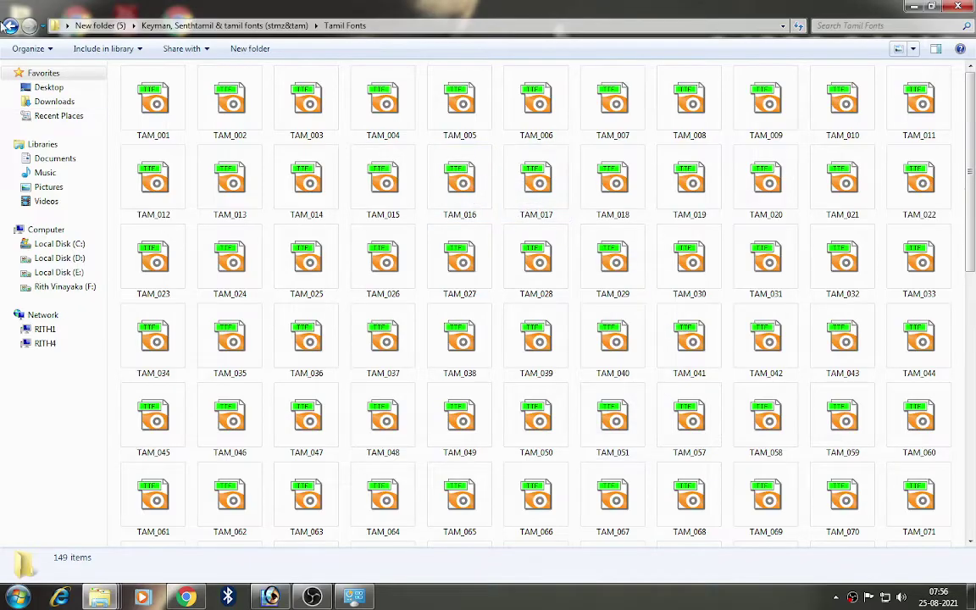
Step: Return to the Keyman folder and select the TAMIL setup application
{"action": "left_click", "coordinate": [12, 24]}
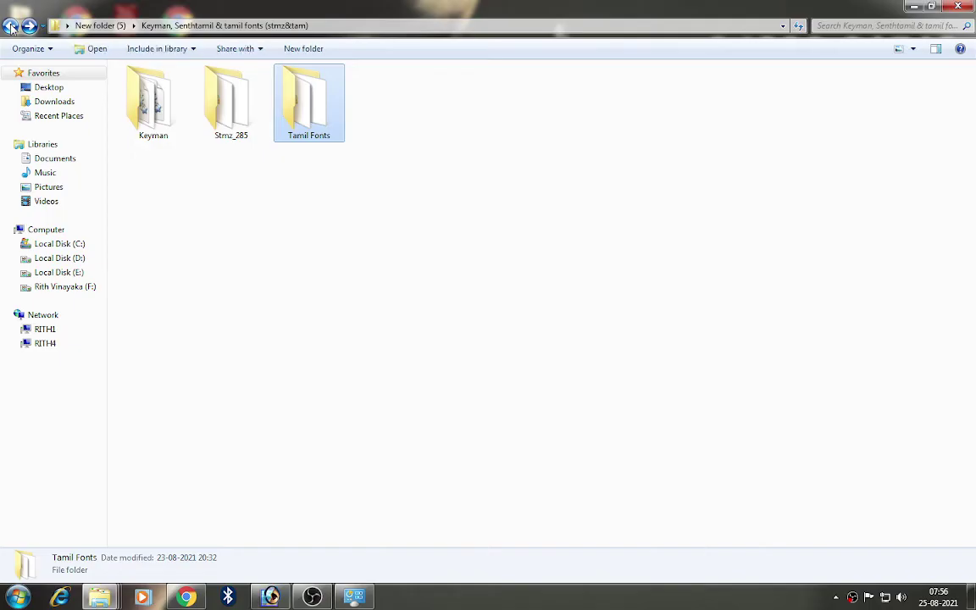
{"action": "double_click", "coordinate": [151, 100]}
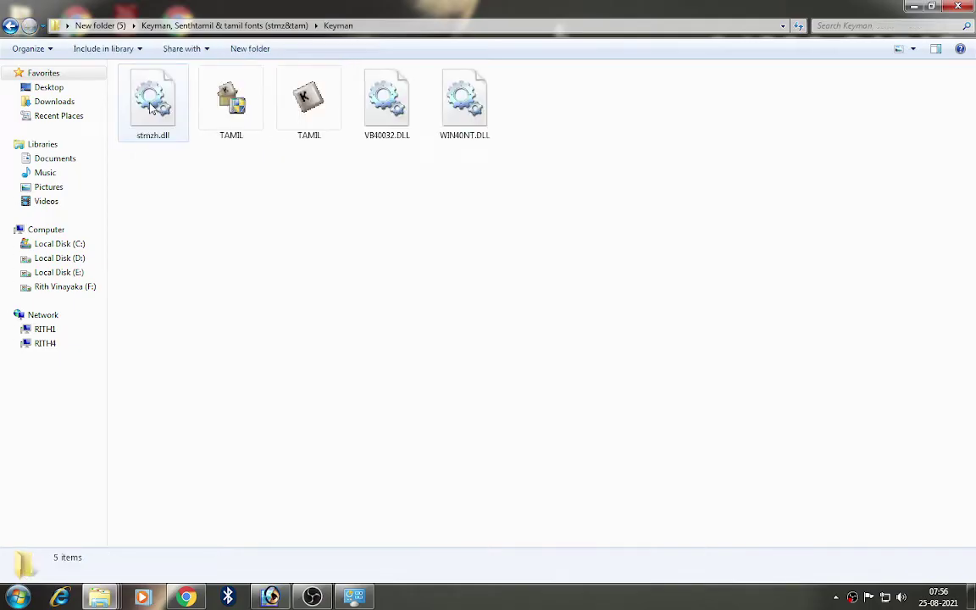
{"action": "left_click", "coordinate": [234, 102]}
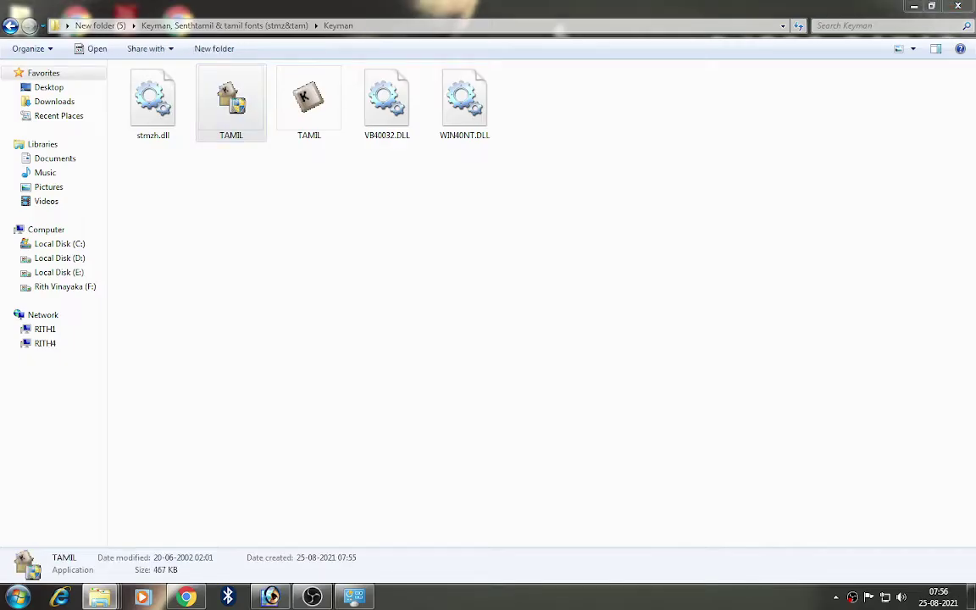
Step: Approve the Tamil typewriter layout and run the Keyman 5.0 wizard with default settings
{"action": "left_click", "coordinate": [483, 361]}
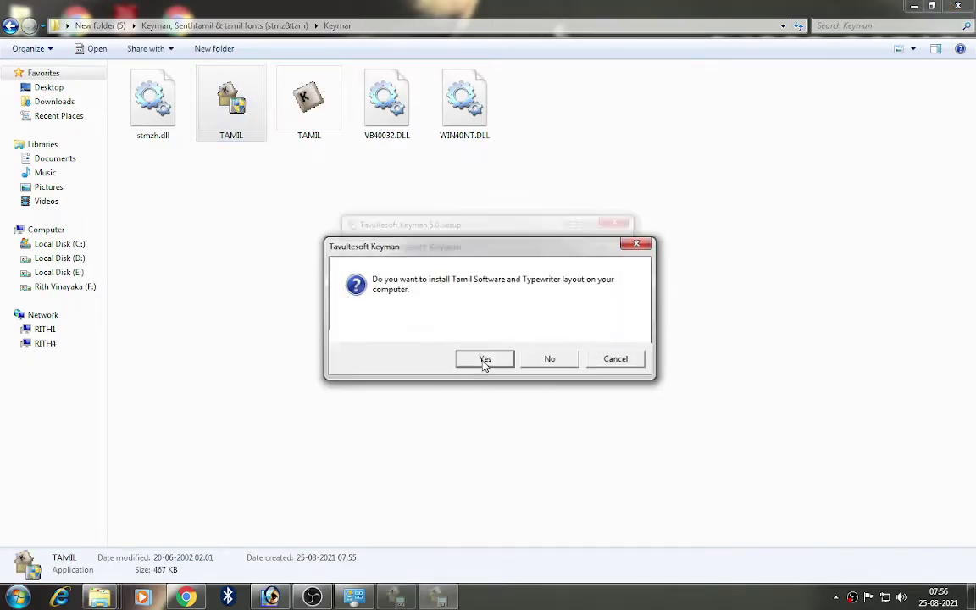
{"action": "left_click", "coordinate": [602, 249]}
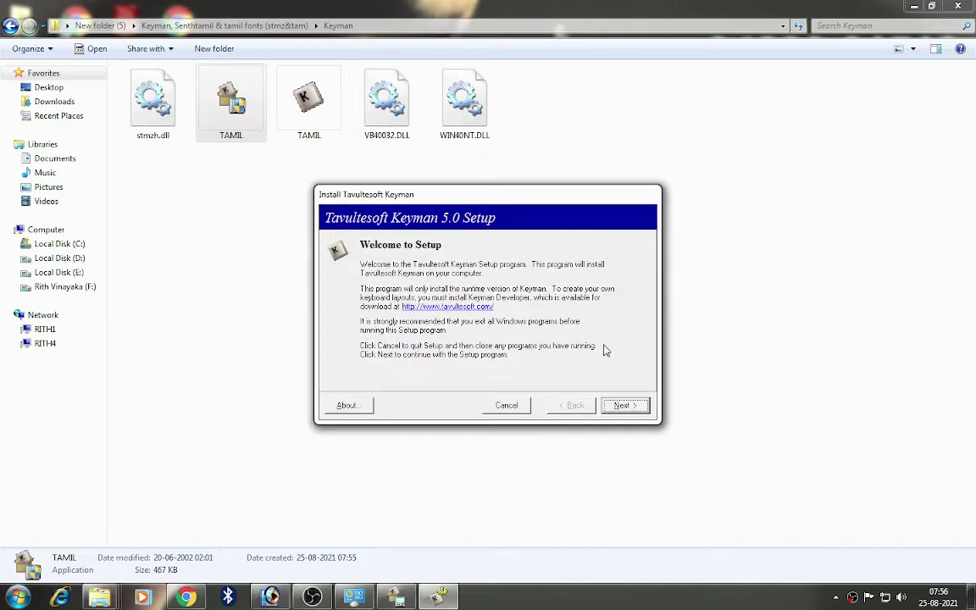
{"action": "left_click", "coordinate": [624, 405]}
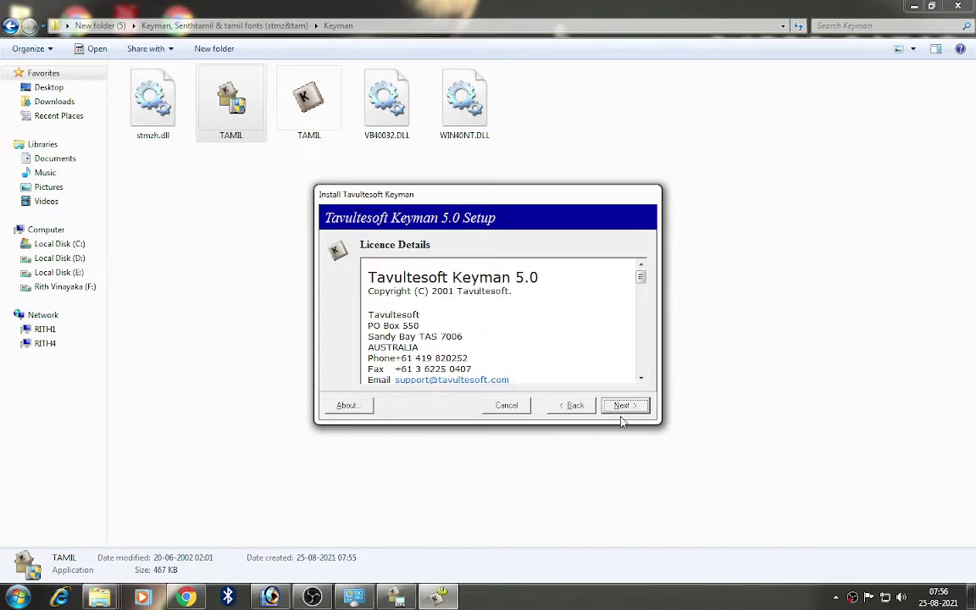
{"action": "left_click", "coordinate": [625, 408]}
{"action": "left_click", "coordinate": [630, 410]}
{"action": "left_click", "coordinate": [630, 411]}
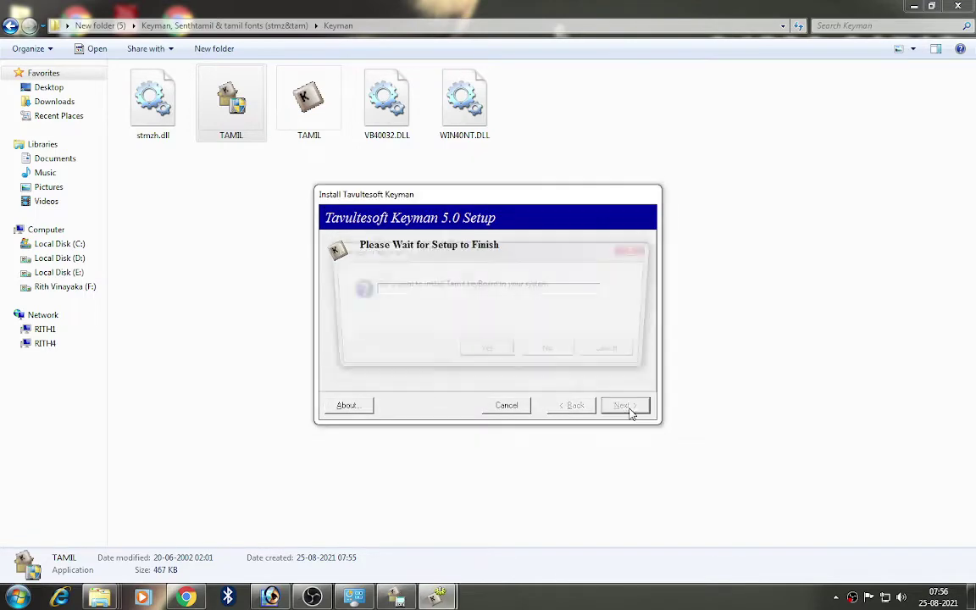
Step: Accept the Tamil keyboard install, finish setup, and dismiss two YouTube notifications
{"action": "left_click", "coordinate": [488, 356]}
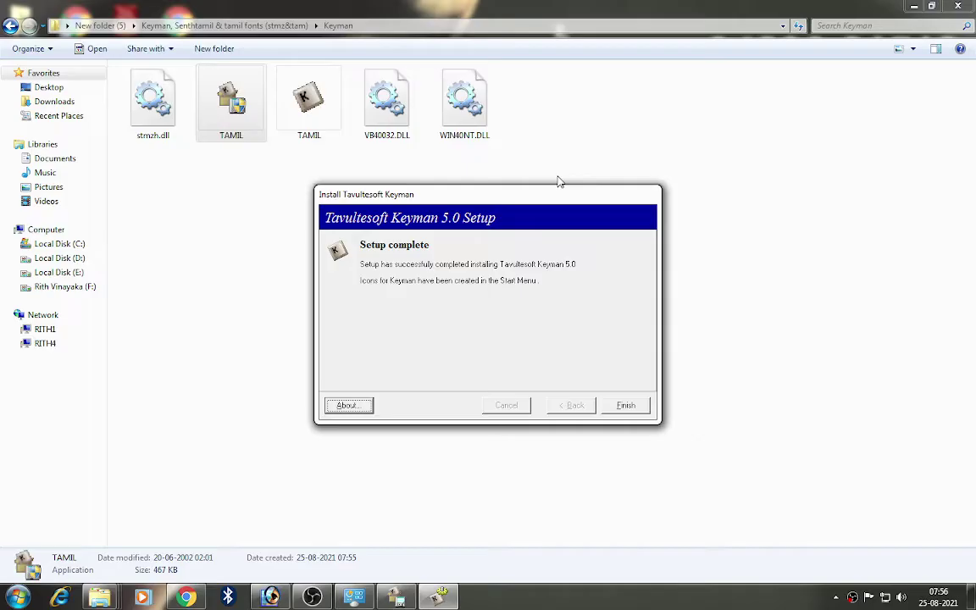
{"action": "left_click", "coordinate": [625, 406]}
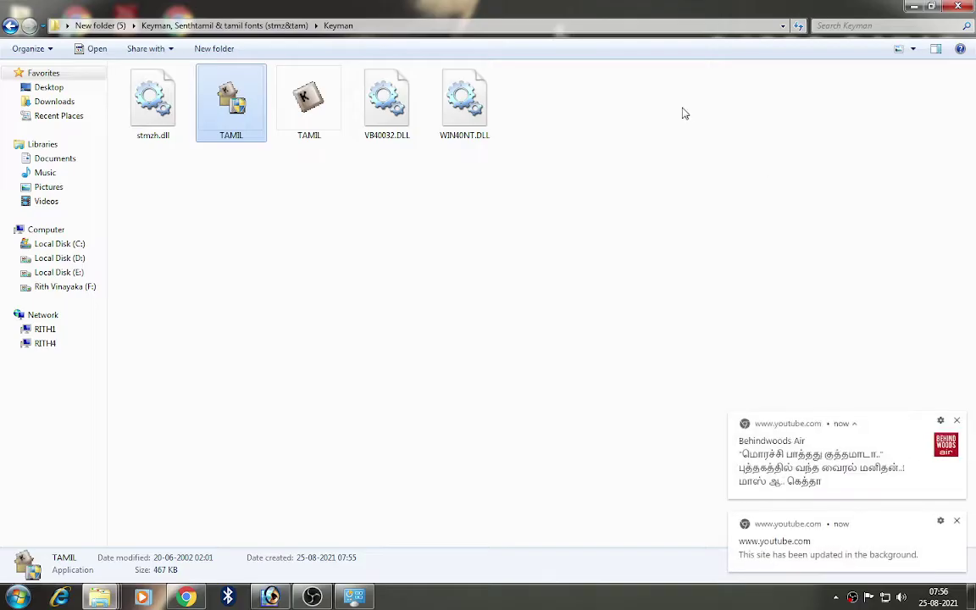
{"action": "left_click", "coordinate": [957, 422]}
{"action": "left_click", "coordinate": [957, 521]}
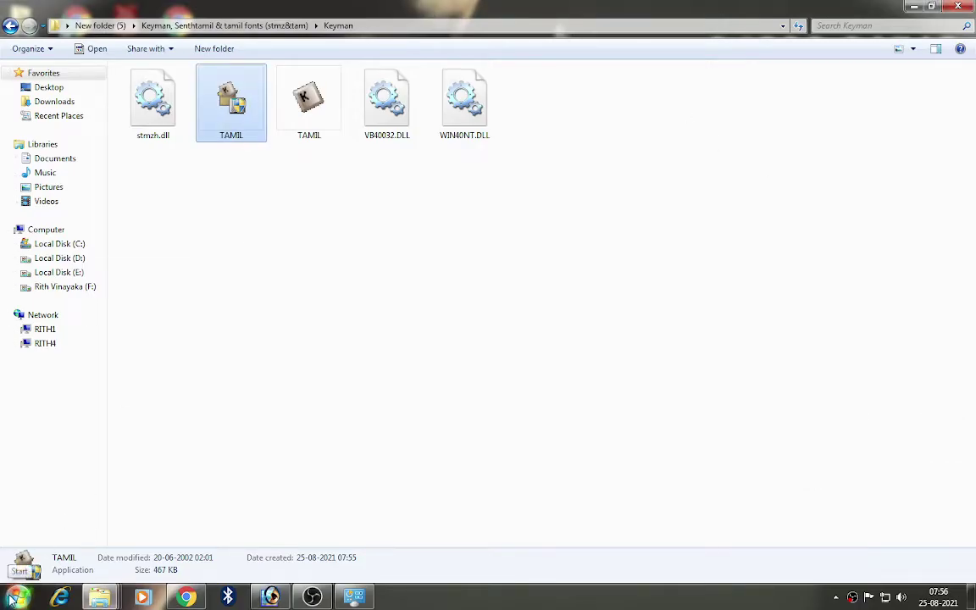
Step: Launch Keyman from a Start search for 'key' and open Keyman Configuration from its tray icon
{"action": "left_click", "coordinate": [10, 598]}
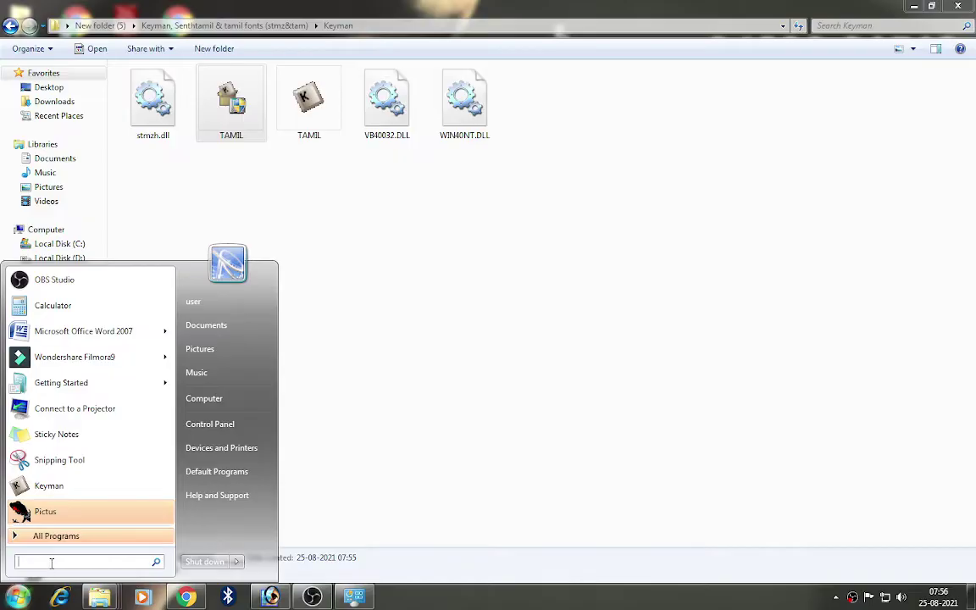
{"action": "type", "text": "key"}
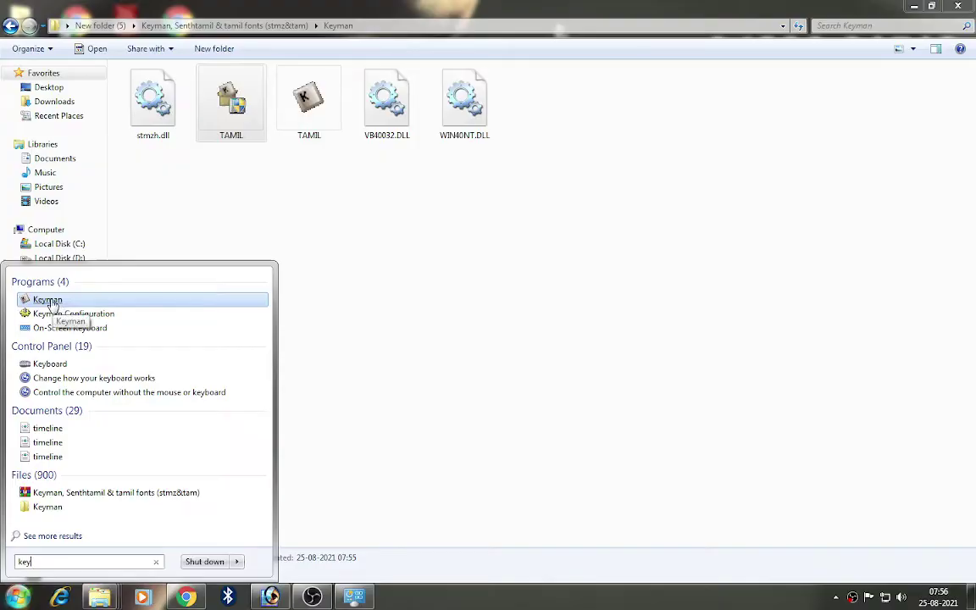
{"action": "left_click", "coordinate": [48, 300]}
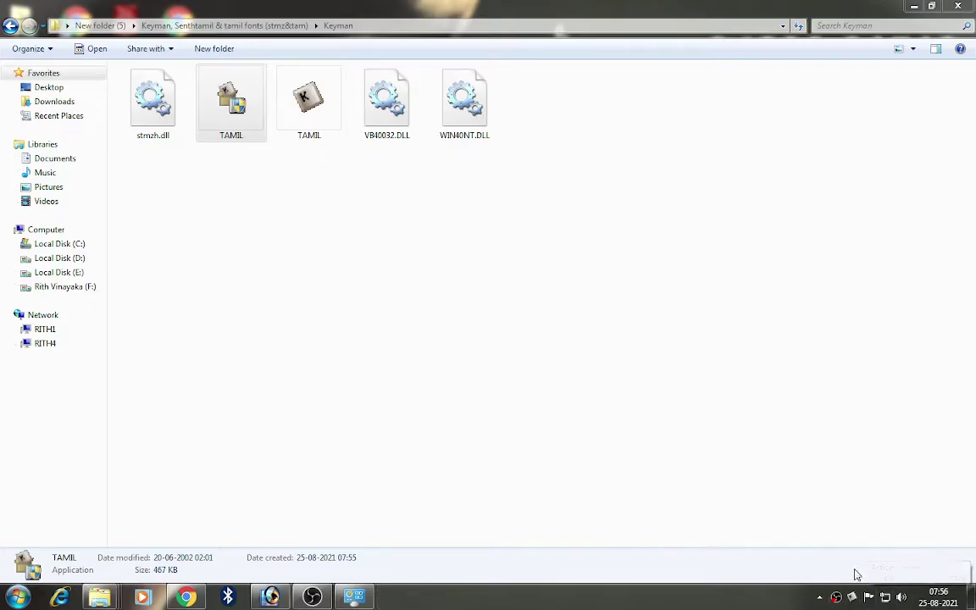
{"action": "right_click", "coordinate": [853, 598]}
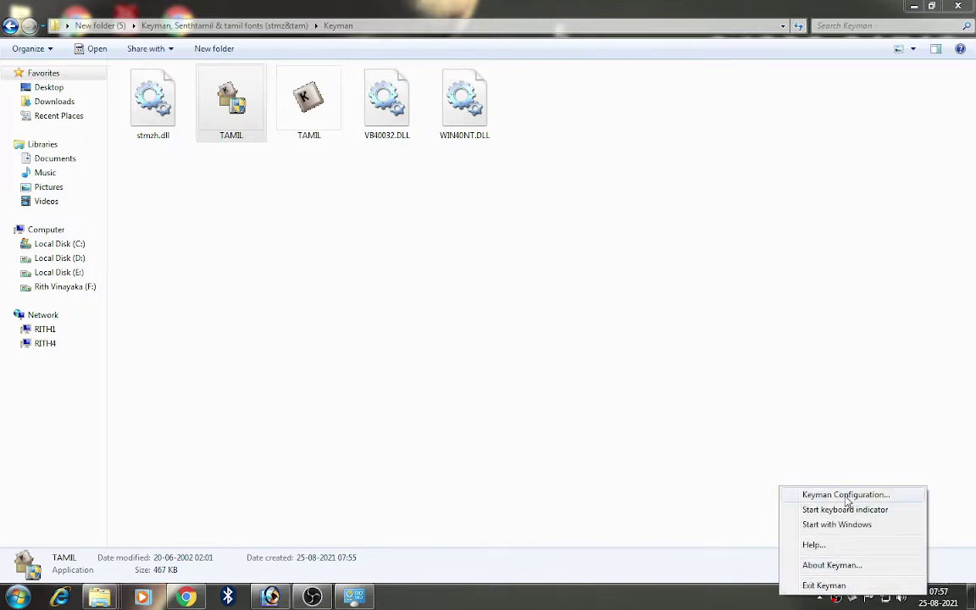
{"action": "left_click", "coordinate": [845, 495]}
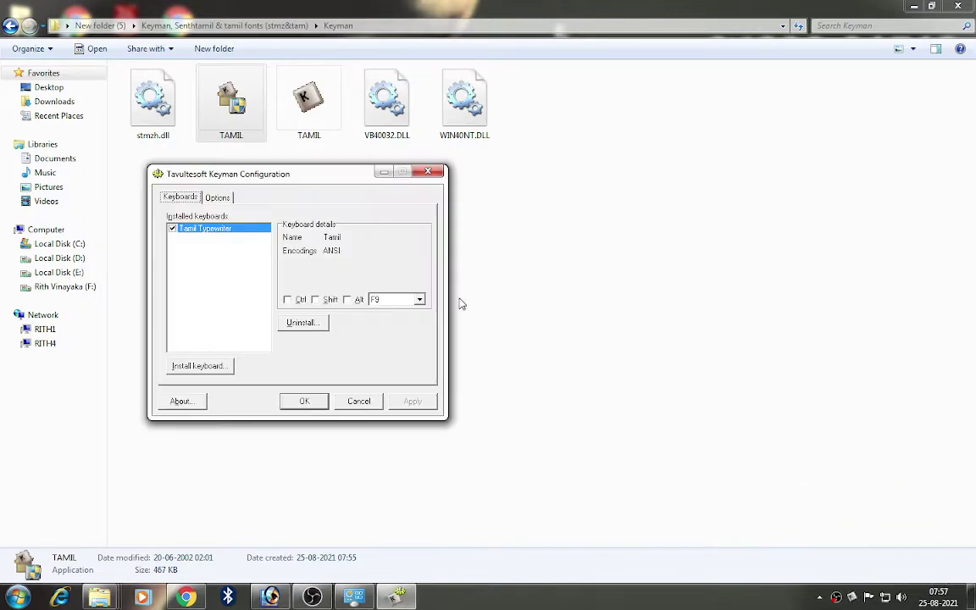
Step: Move the Configuration window right and review the Options and Keyboards tabs
{"action": "left_click_drag", "start_coordinate": [321, 180], "coordinate": [454, 171]}
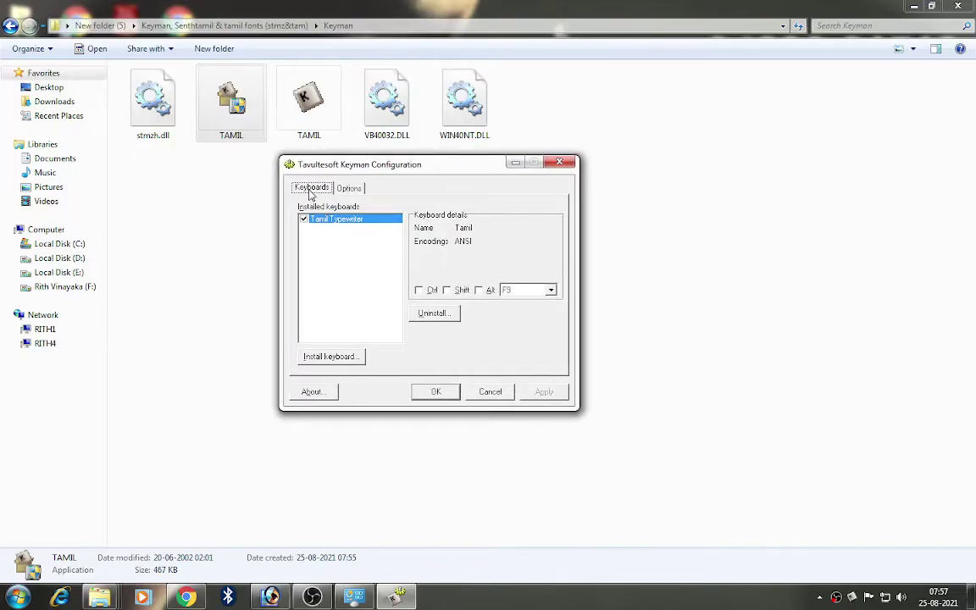
{"action": "left_click", "coordinate": [350, 189]}
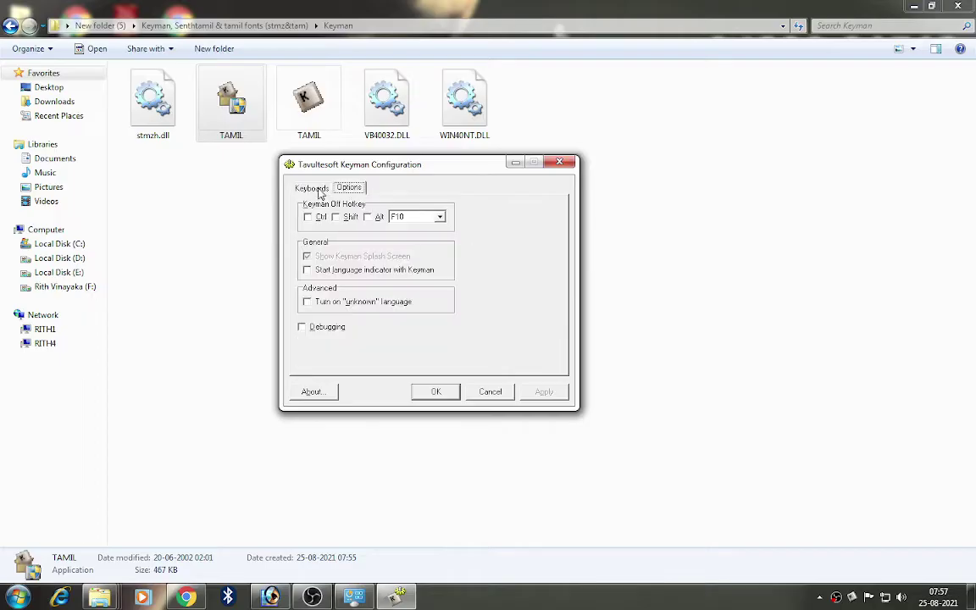
{"action": "left_click", "coordinate": [315, 189]}
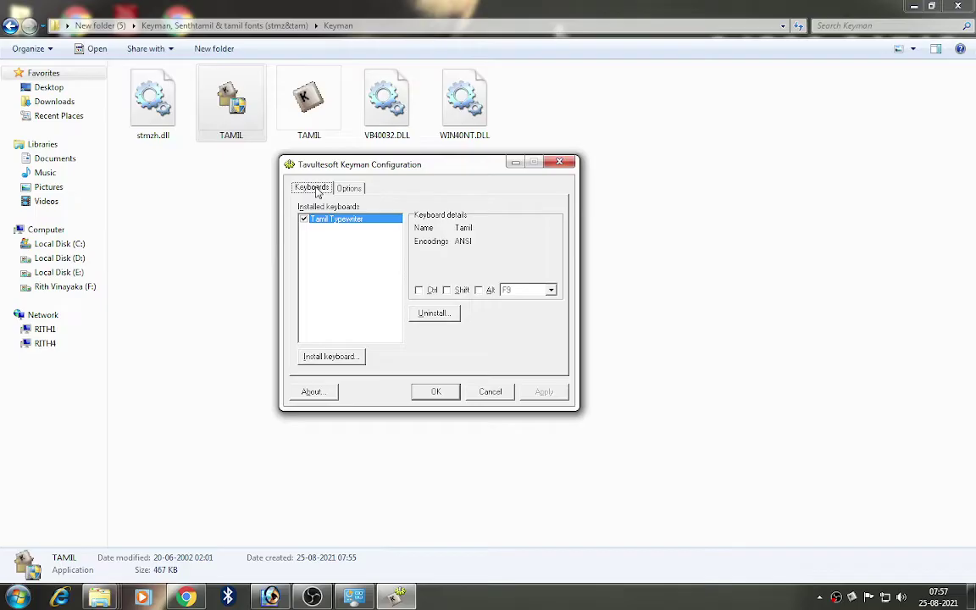
Step: Set the Tamil Typewriter keyboard hotkey to F9 with no modifier keys
{"action": "left_click", "coordinate": [551, 291]}
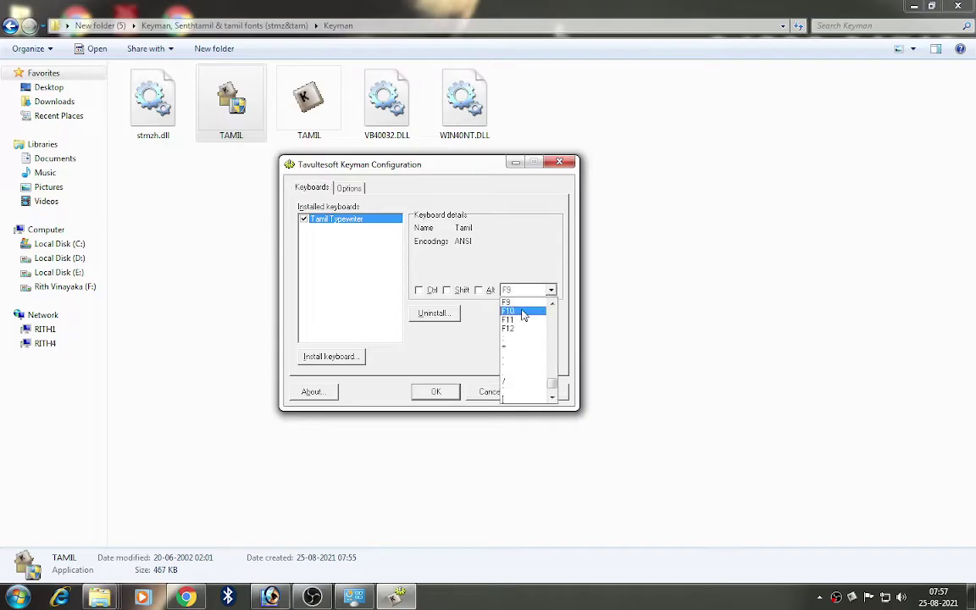
{"action": "left_click", "coordinate": [518, 310]}
{"action": "left_click", "coordinate": [418, 291]}
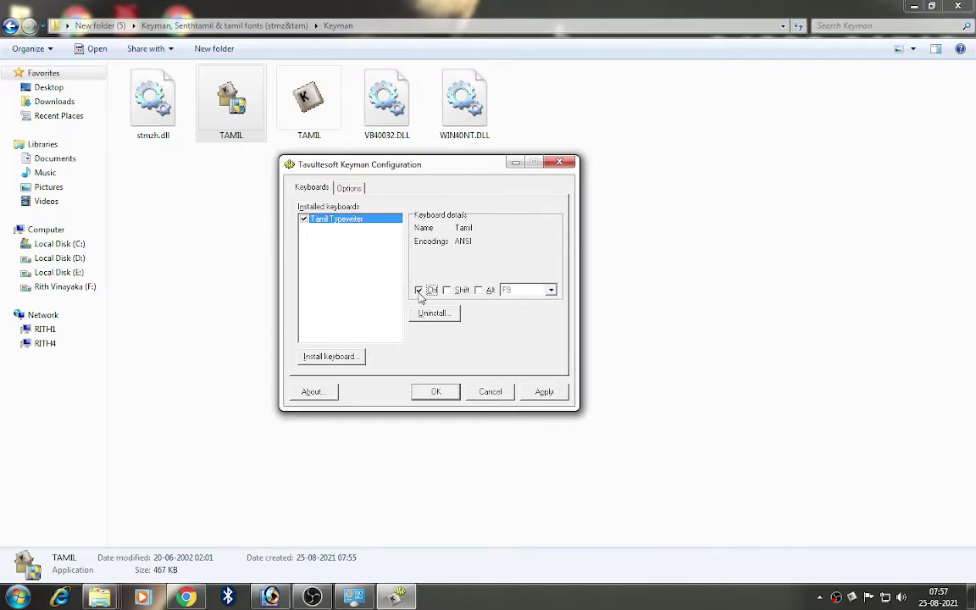
{"action": "left_click", "coordinate": [447, 290]}
{"action": "left_click", "coordinate": [479, 291]}
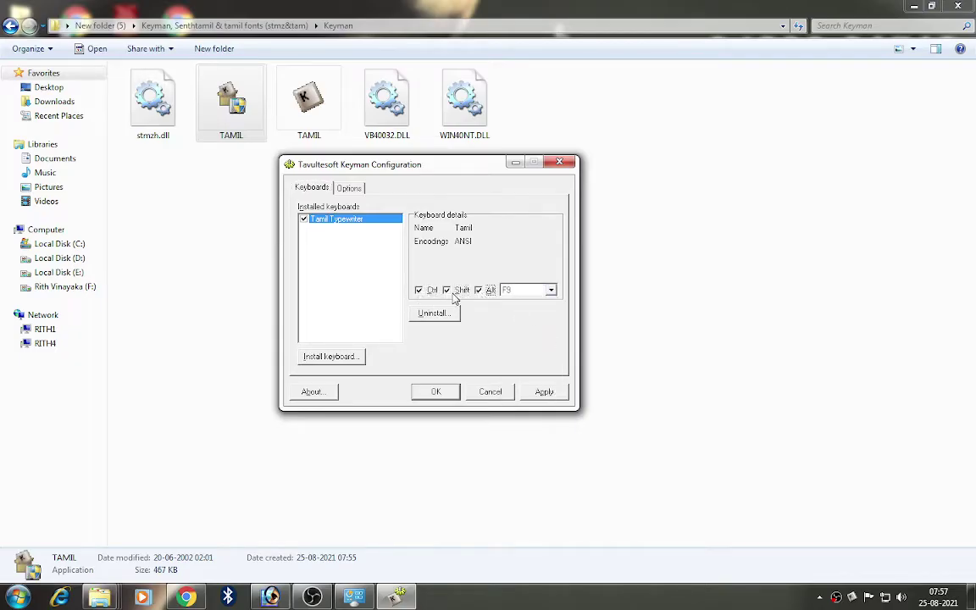
{"action": "left_click", "coordinate": [419, 291]}
{"action": "left_click", "coordinate": [447, 290]}
{"action": "left_click", "coordinate": [479, 291]}
{"action": "left_click", "coordinate": [551, 290]}
{"action": "left_click", "coordinate": [512, 304]}
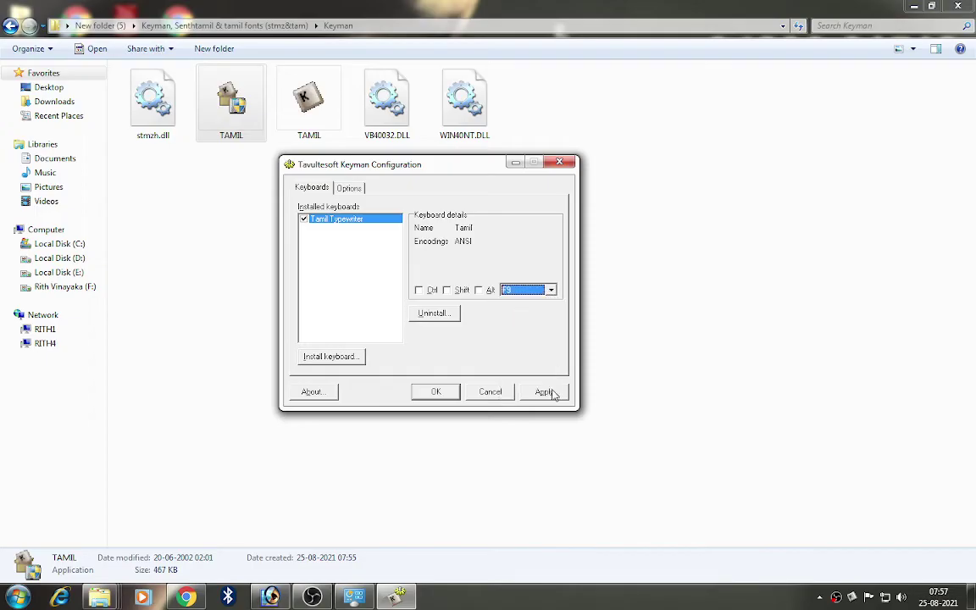
Step: Set the Keyman off hotkey to F10, apply, and close Configuration with OK
{"action": "left_click", "coordinate": [348, 188]}
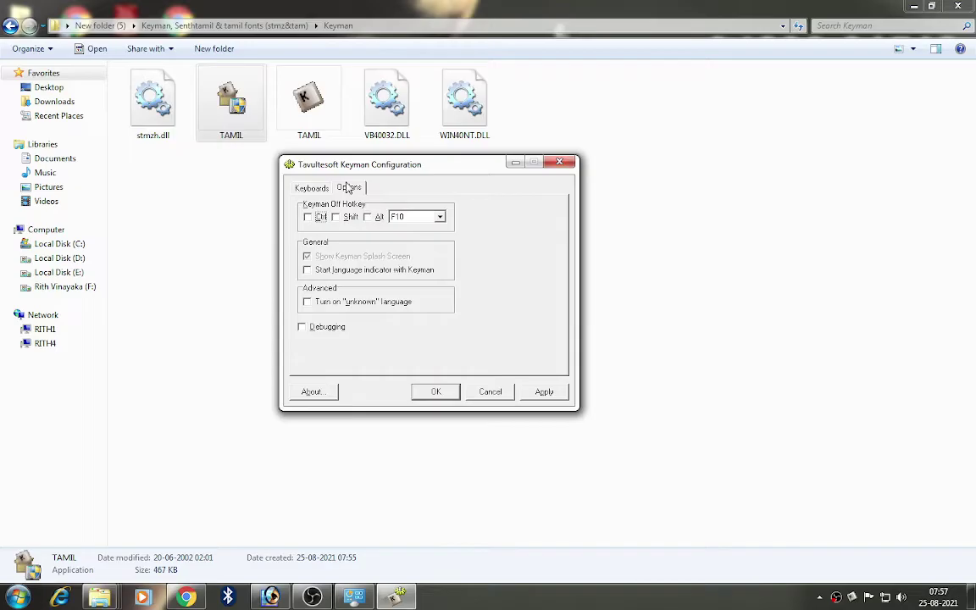
{"action": "left_click", "coordinate": [441, 219]}
{"action": "left_click", "coordinate": [428, 227]}
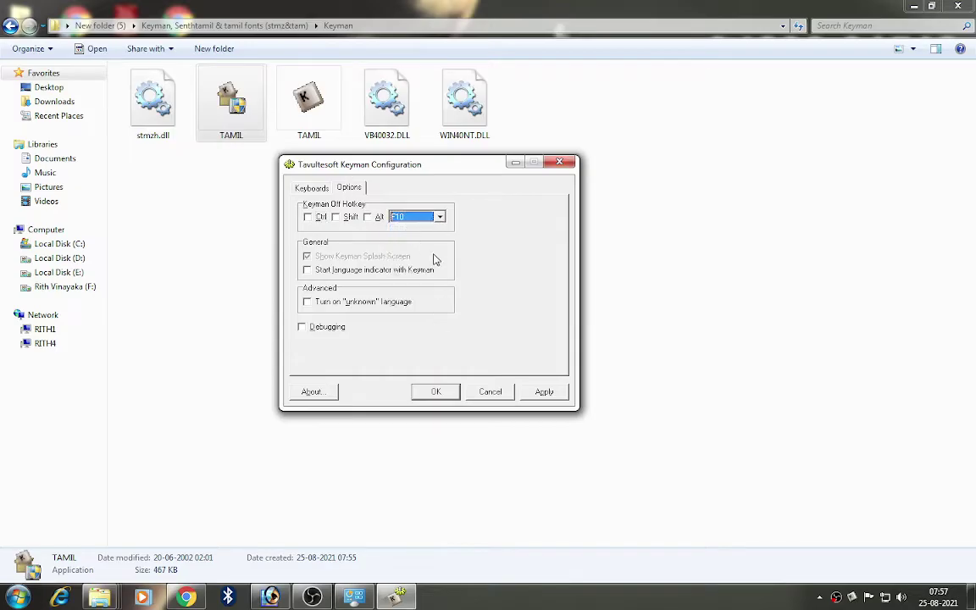
{"action": "left_click", "coordinate": [545, 392]}
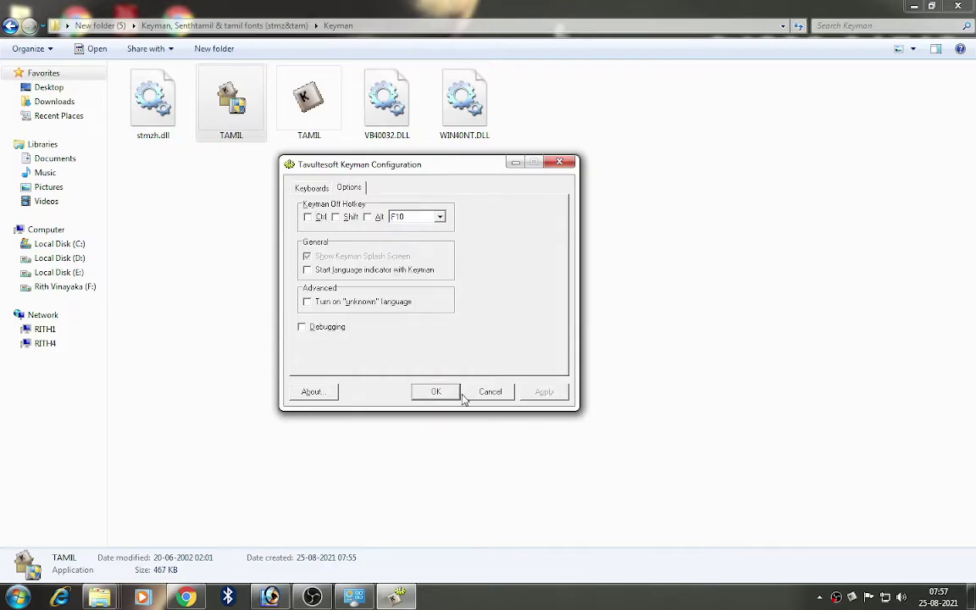
{"action": "left_click", "coordinate": [435, 392]}
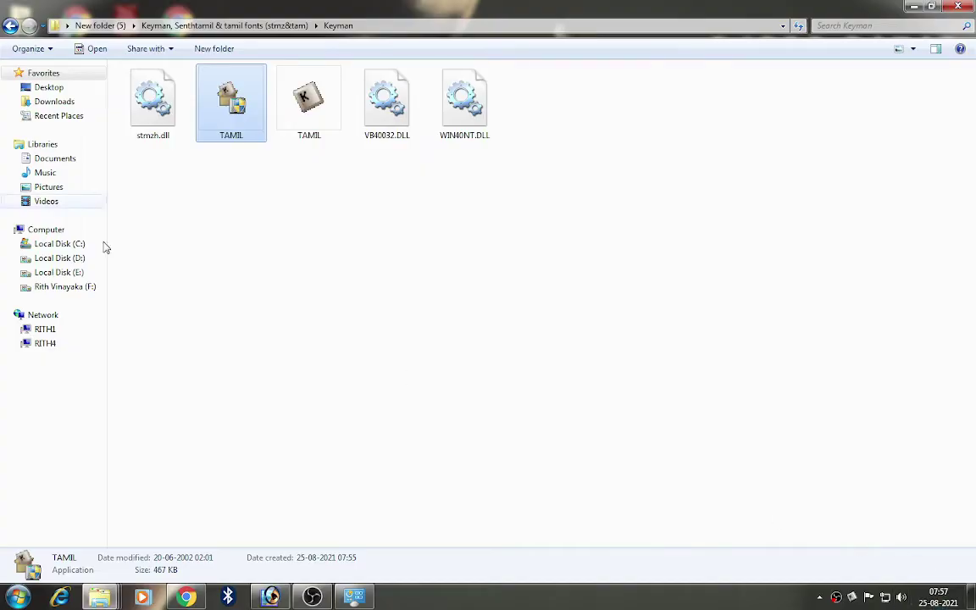
Step: Open the Stmz_285 folder of 285 TTF fonts, then bring Photoshop back up
{"action": "left_click", "coordinate": [11, 26]}
{"action": "double_click", "coordinate": [217, 106]}
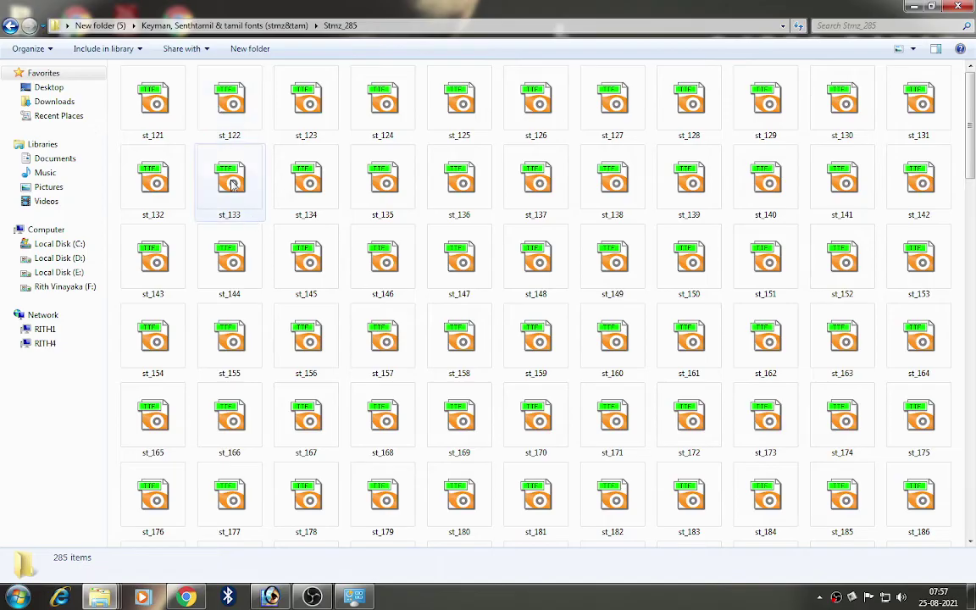
{"action": "left_click", "coordinate": [271, 598]}
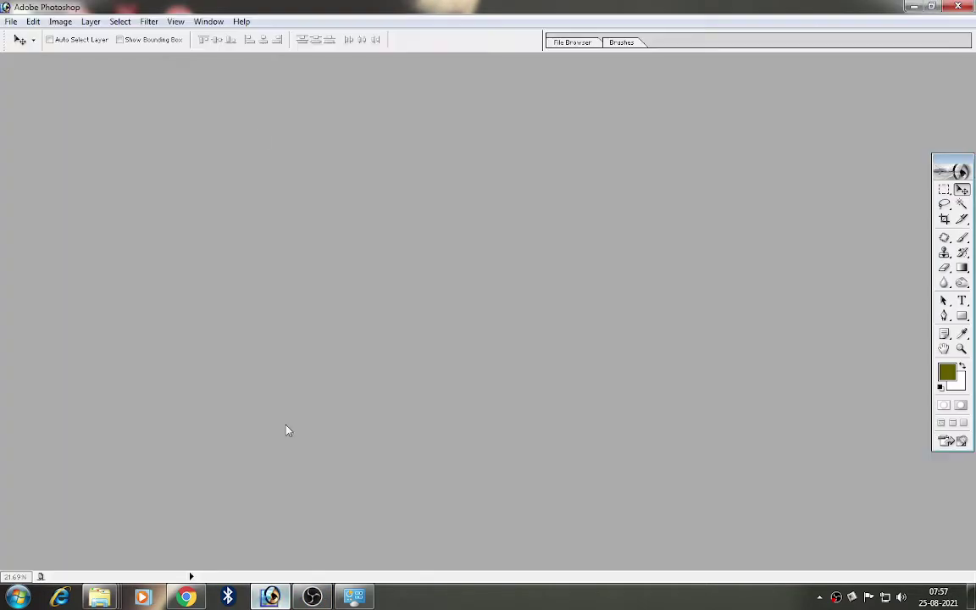
Step: Create a new 12 × 8 inch document and type XXX on it with the Type tool
{"action": "left_click", "coordinate": [10, 21]}
{"action": "left_click", "coordinate": [27, 38]}
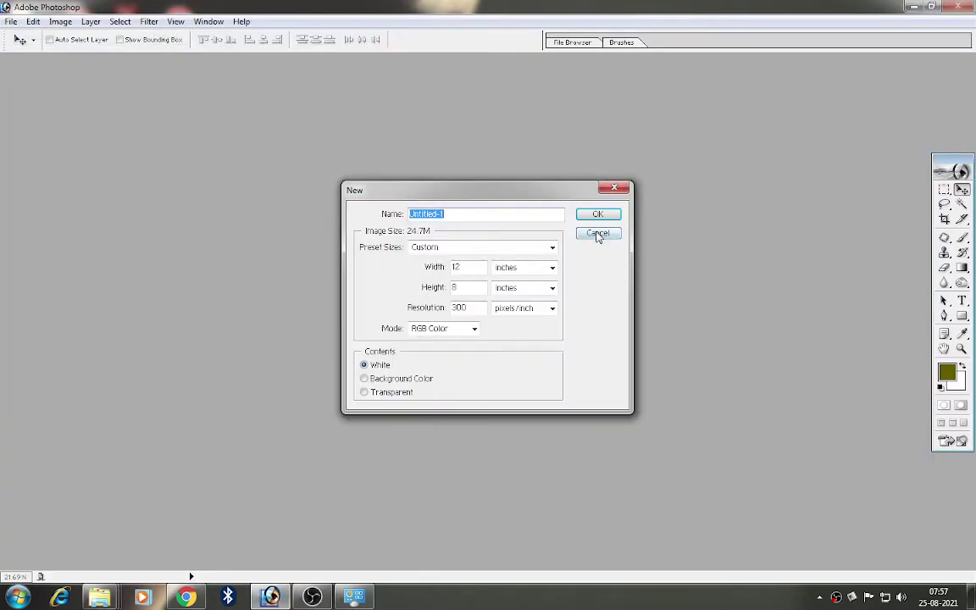
{"action": "left_click", "coordinate": [596, 214]}
{"action": "left_click", "coordinate": [962, 302]}
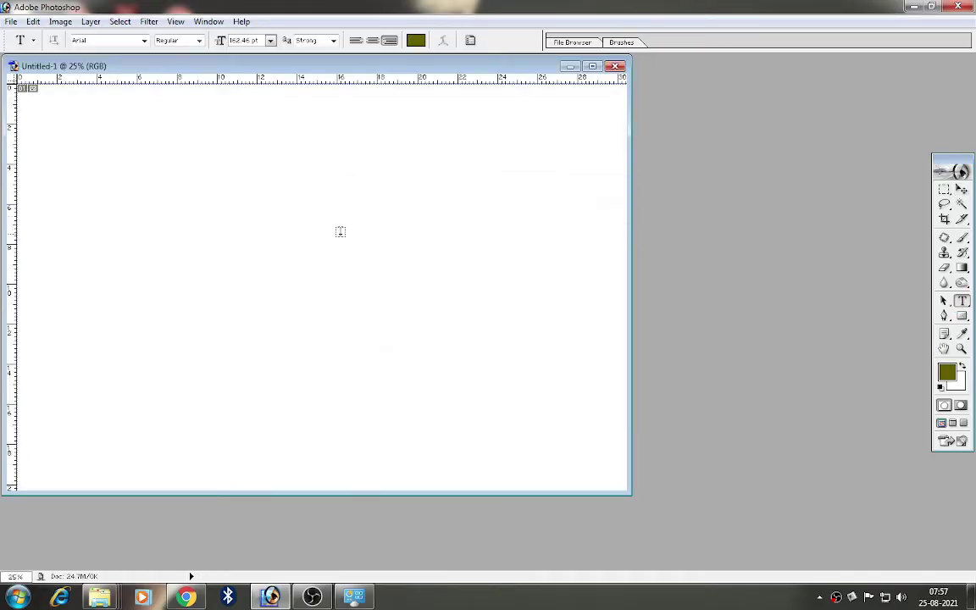
{"action": "left_click", "coordinate": [338, 230]}
{"action": "type", "text": "XXX"}
{"action": "left_click_drag", "start_coordinate": [393, 70], "coordinate": [571, 106]}
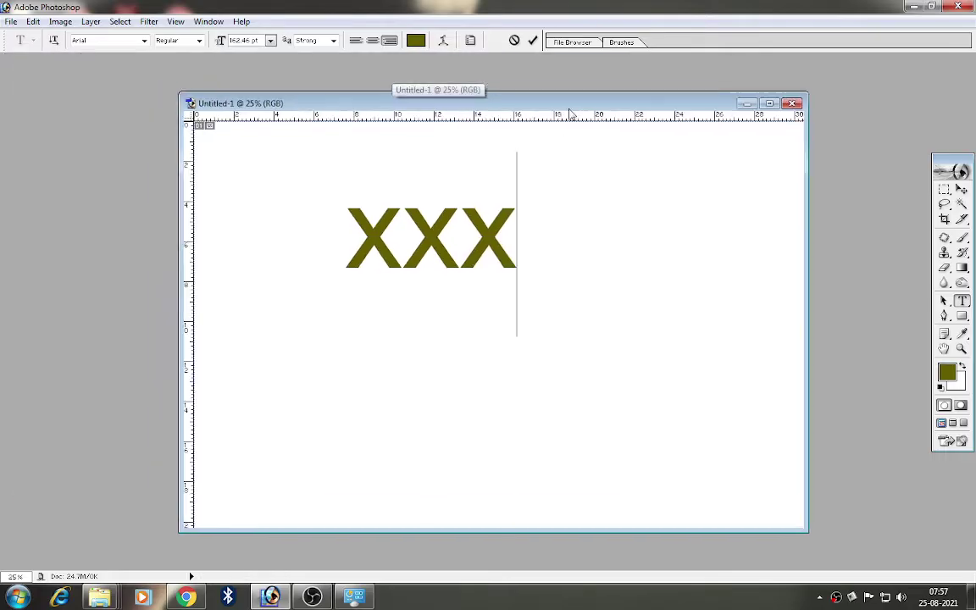
Step: Select XXX and browse the font list keeping Arial, commit the text, and minimize Photoshop
{"action": "left_click_drag", "start_coordinate": [520, 214], "coordinate": [266, 175]}
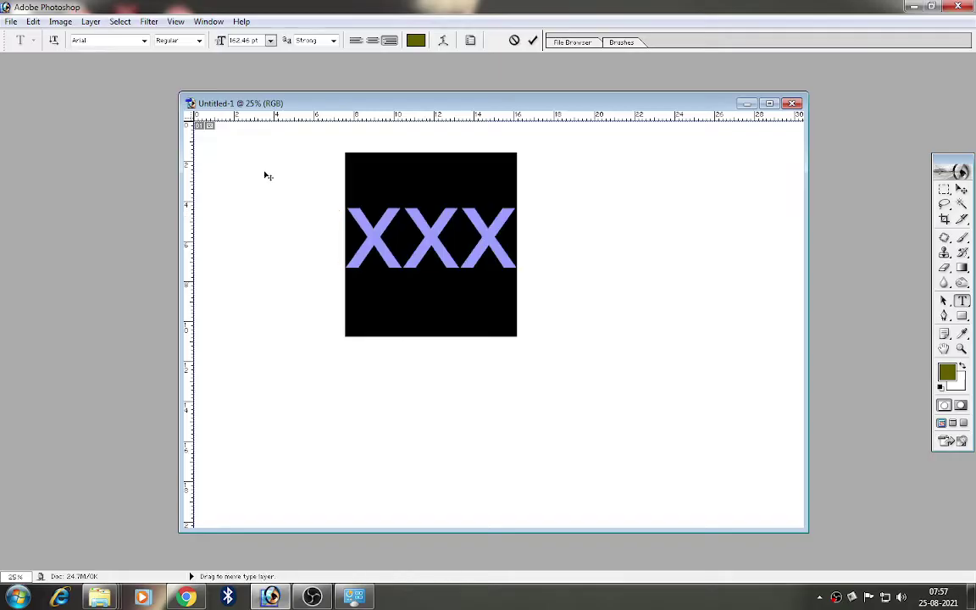
{"action": "left_click", "coordinate": [144, 40]}
{"action": "left_click_drag", "start_coordinate": [184, 83], "coordinate": [193, 301]}
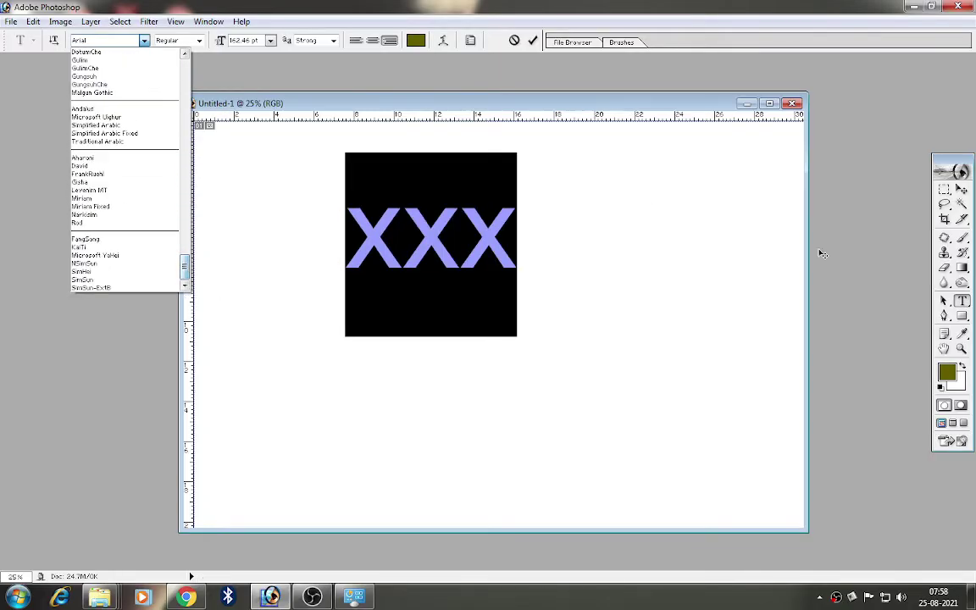
{"action": "left_click", "coordinate": [717, 126]}
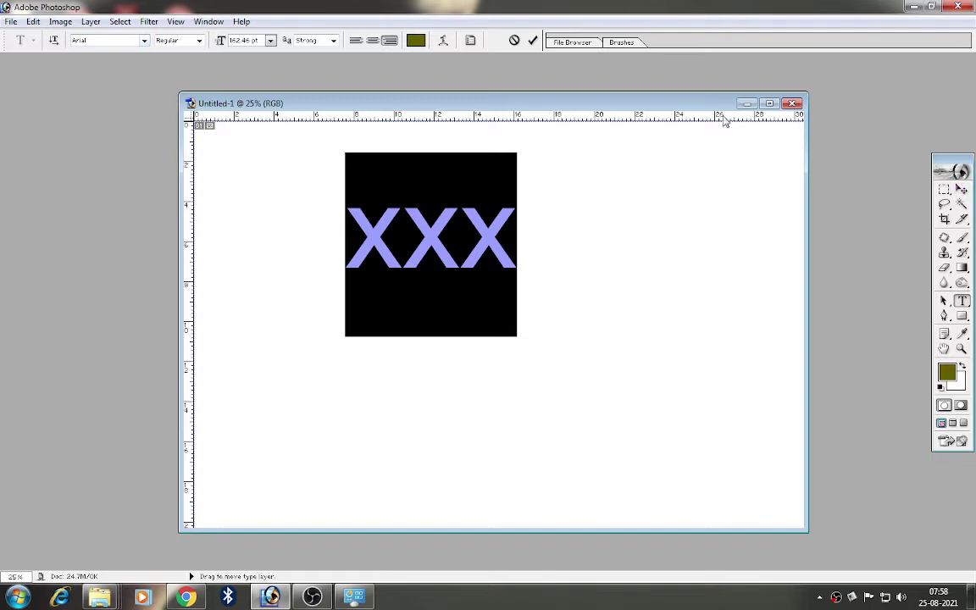
{"action": "left_click", "coordinate": [961, 188]}
{"action": "left_click", "coordinate": [913, 6]}
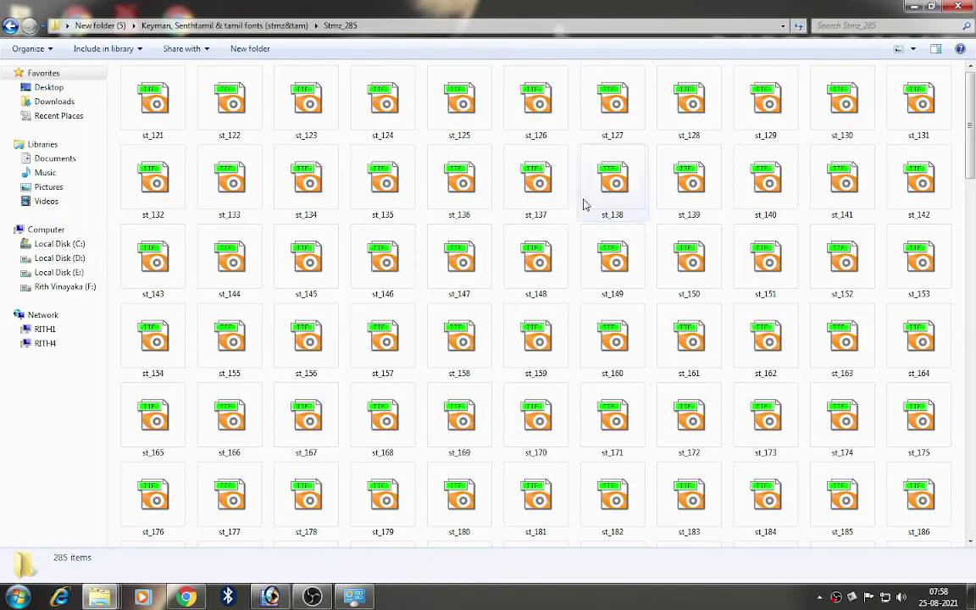
Step: Select and copy all 285 font files in the Stmz_285 folder
{"action": "left_click", "coordinate": [9, 26]}
{"action": "double_click", "coordinate": [212, 105]}
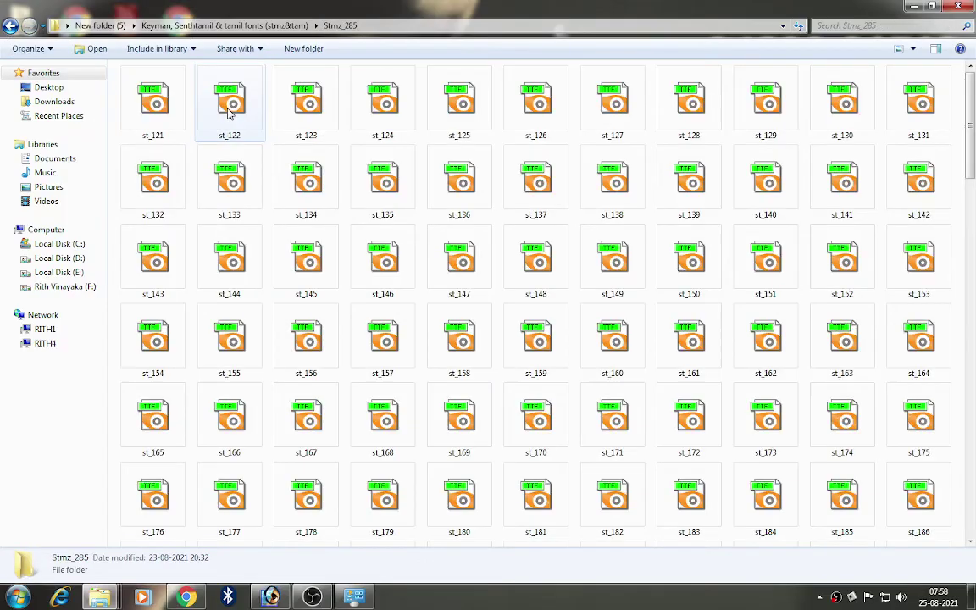
{"action": "left_click", "coordinate": [183, 125]}
{"action": "key", "text": "ctrl+a"}
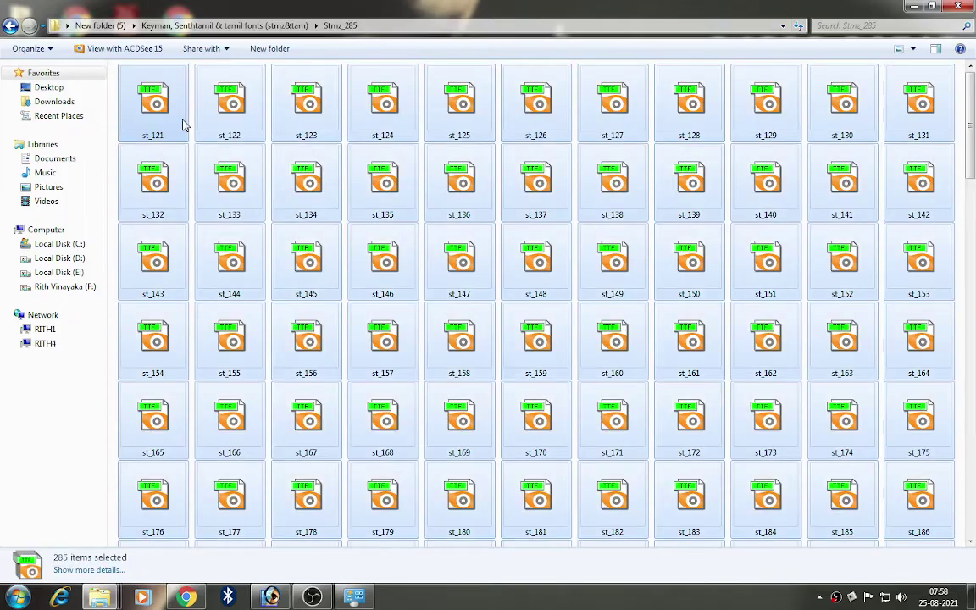
{"action": "right_click", "coordinate": [183, 126]}
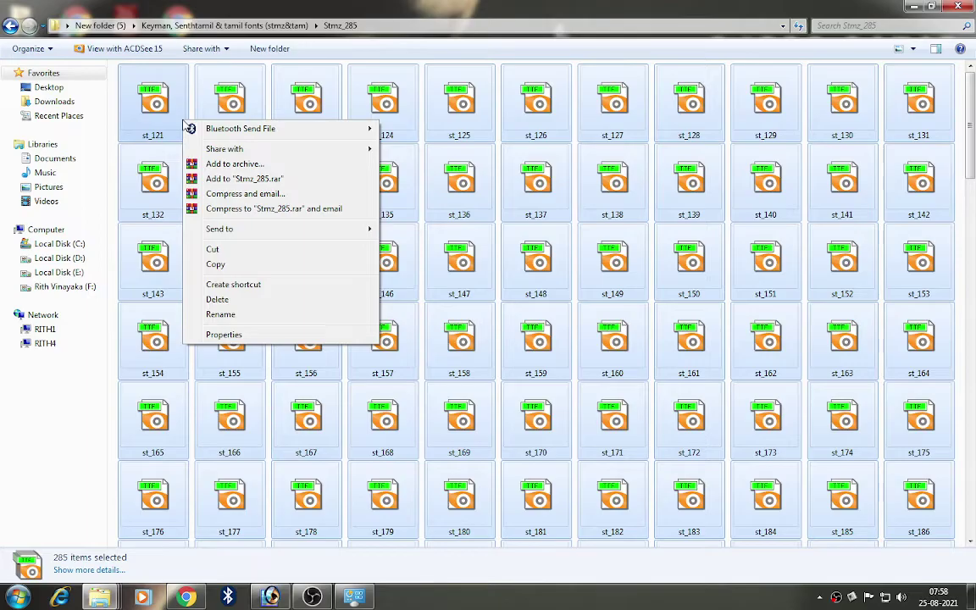
{"action": "mouse_move", "coordinate": [277, 137]}
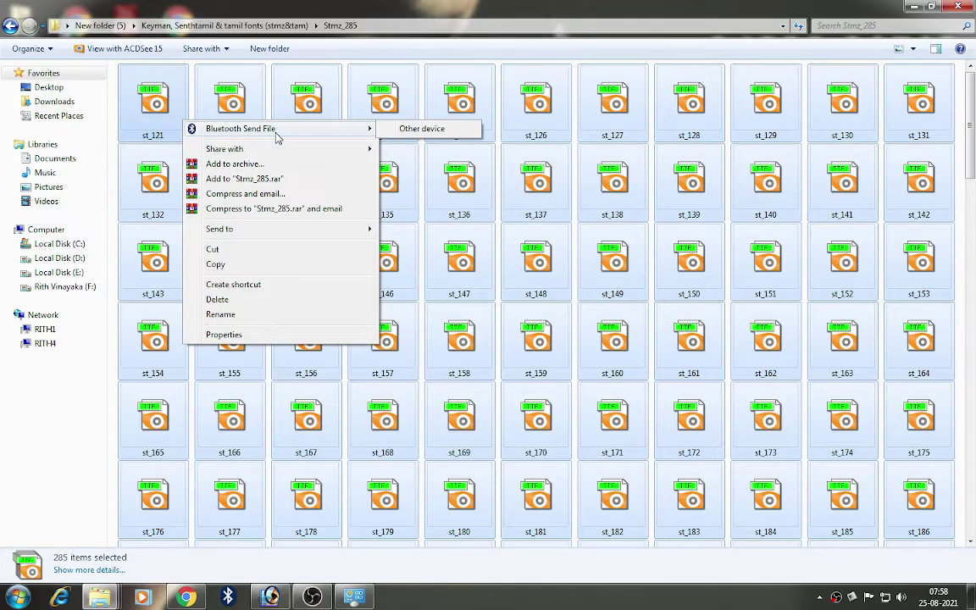
{"action": "left_click", "coordinate": [212, 268]}
Step: Open Local Disk (C:) from Computer and search it for 'fonts'
{"action": "left_click", "coordinate": [46, 233]}
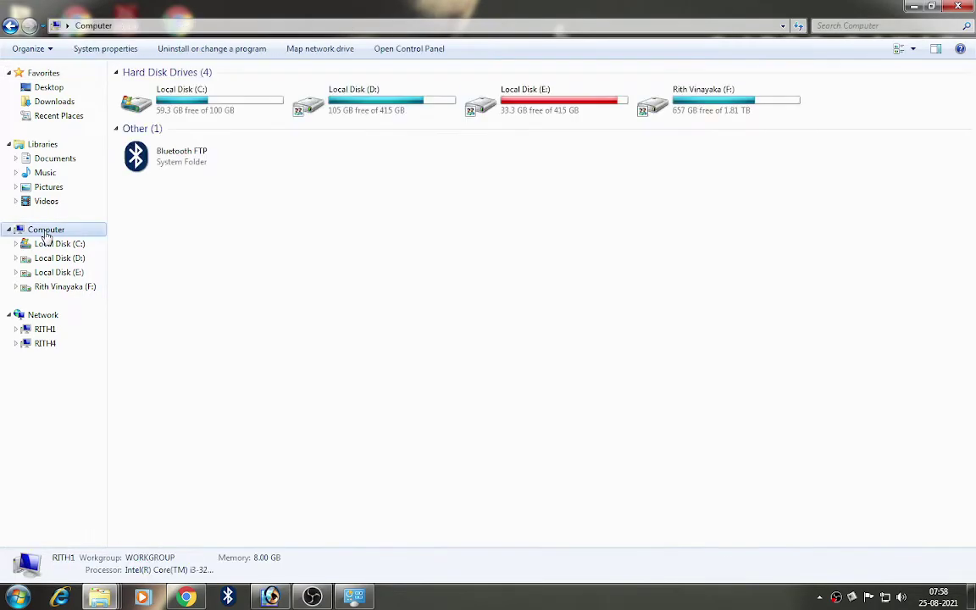
{"action": "left_click", "coordinate": [10, 26]}
{"action": "key", "text": "super+d"}
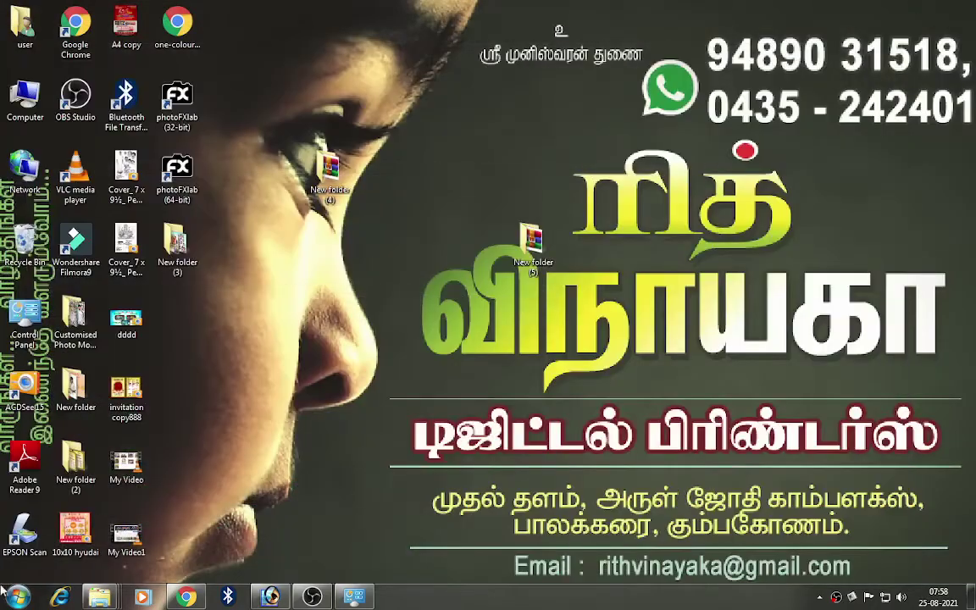
{"action": "left_click", "coordinate": [17, 596]}
{"action": "left_click", "coordinate": [193, 397]}
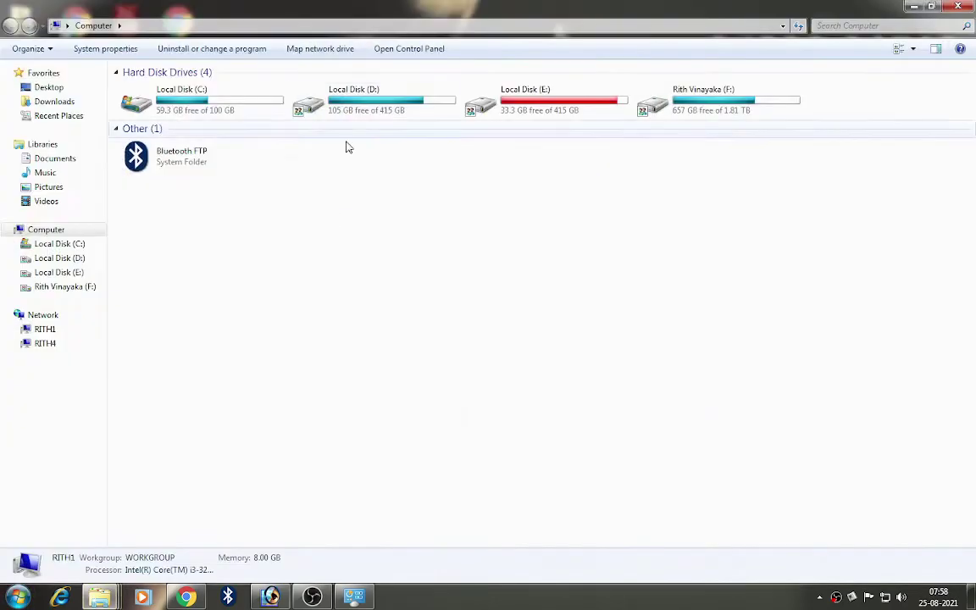
{"action": "double_click", "coordinate": [220, 100]}
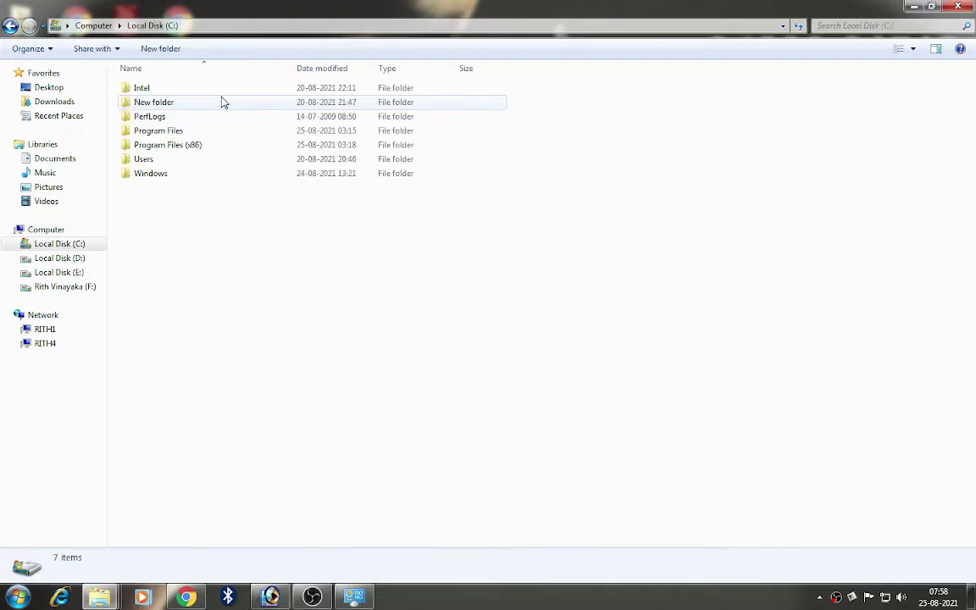
{"action": "left_click", "coordinate": [820, 26]}
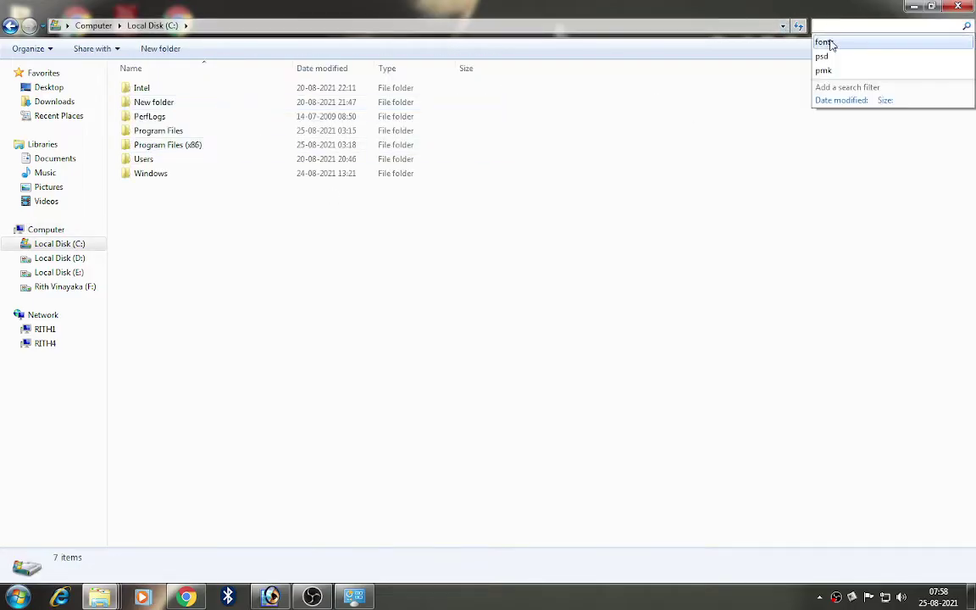
{"action": "left_click", "coordinate": [828, 40]}
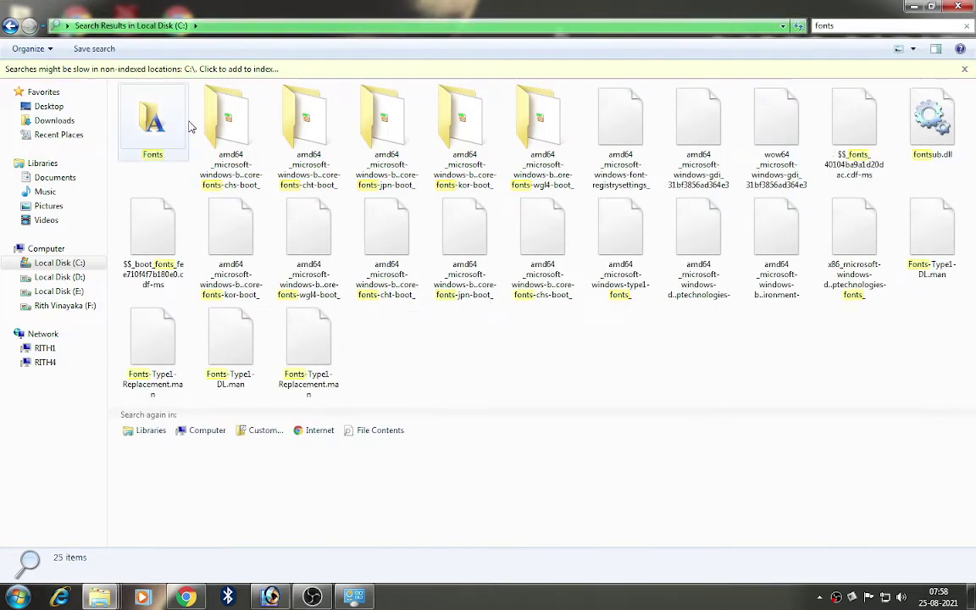
Step: Paste the copied STMZH fonts into the Fonts folder (241 to 526 items) and return to Photoshop
{"action": "double_click", "coordinate": [144, 122]}
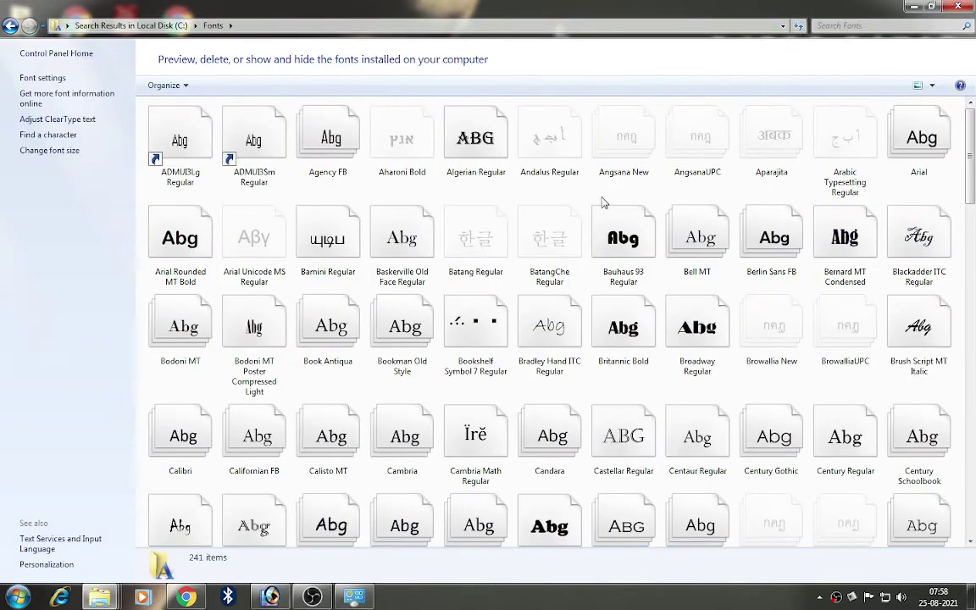
{"action": "right_click", "coordinate": [584, 184]}
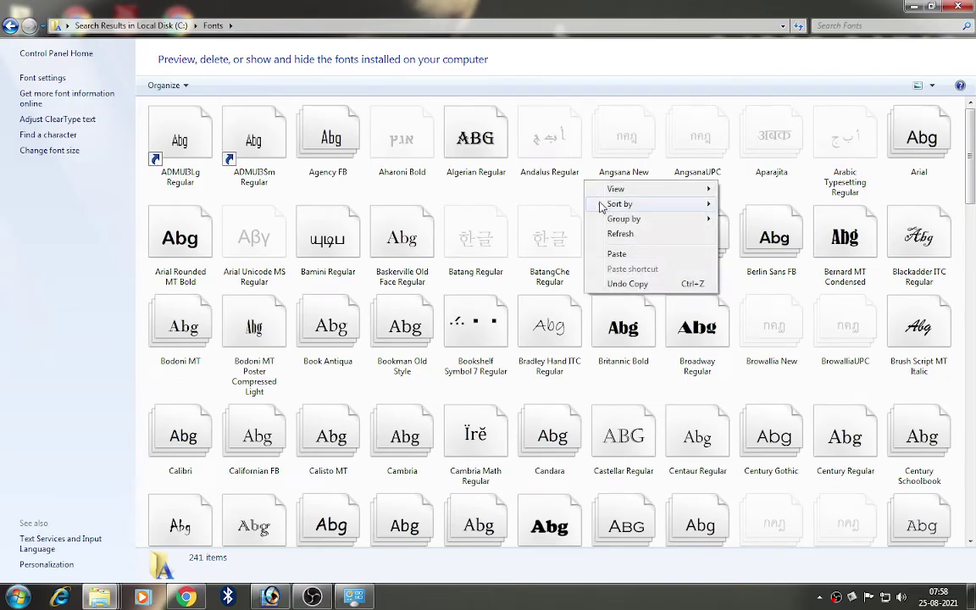
{"action": "left_click", "coordinate": [617, 254]}
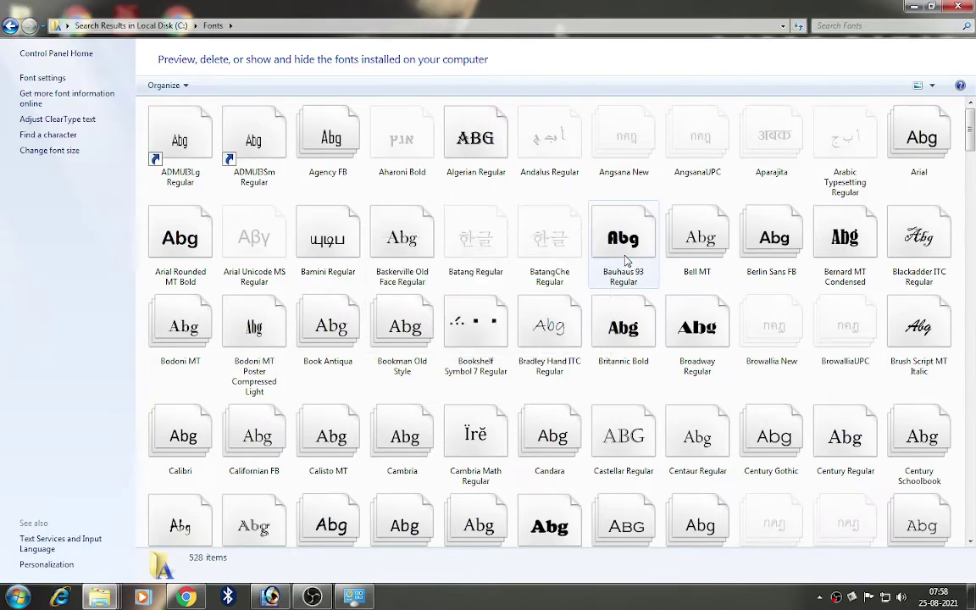
{"action": "left_click", "coordinate": [270, 598]}
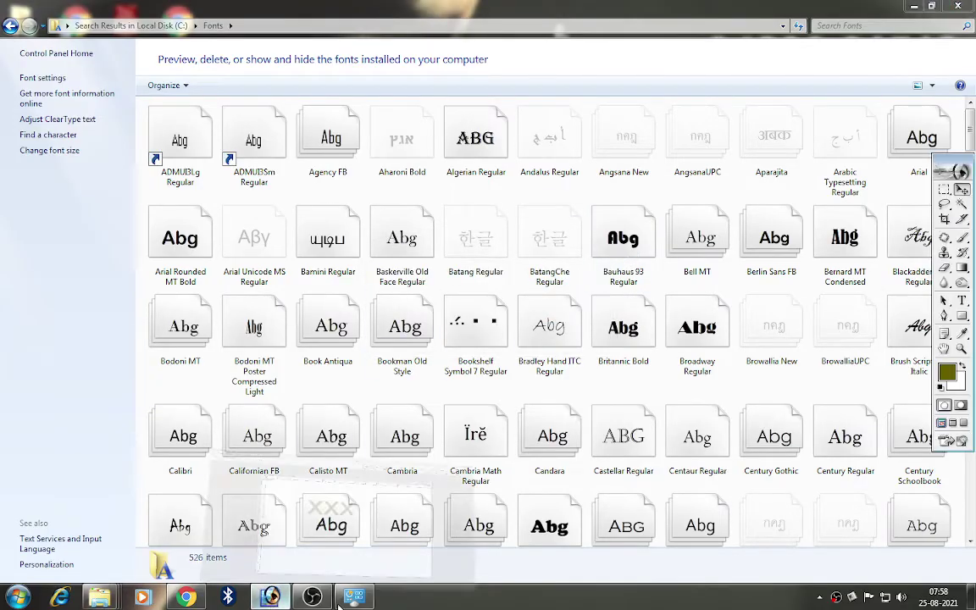
Step: Reposition the XXX text and apply the STMZH - 009 font to it
{"action": "left_click", "coordinate": [963, 301]}
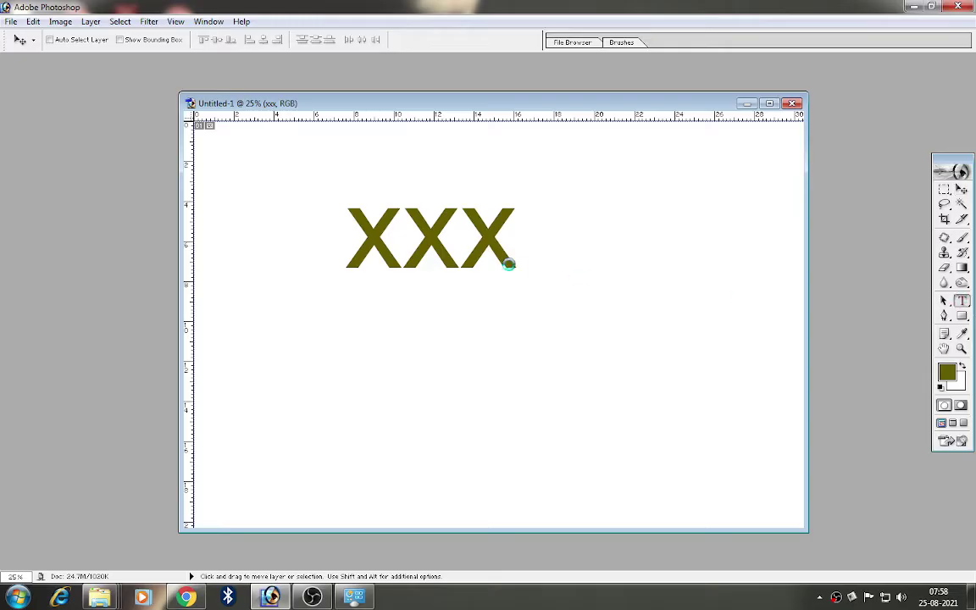
{"action": "left_click", "coordinate": [512, 258]}
{"action": "left_click_drag", "start_coordinate": [574, 299], "coordinate": [625, 330]}
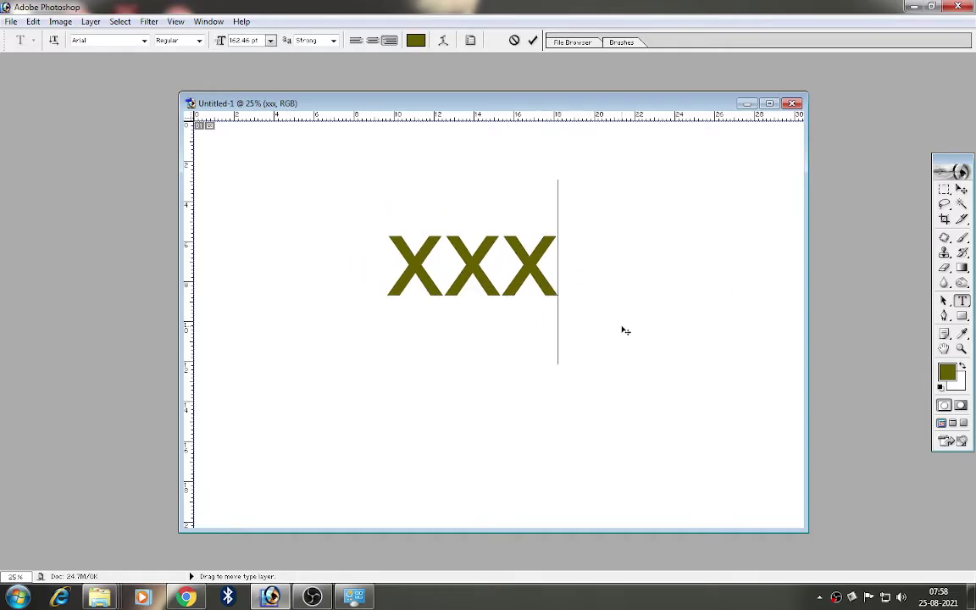
{"action": "left_click_drag", "start_coordinate": [581, 277], "coordinate": [551, 288]}
{"action": "key", "text": "ctrl+a"}
{"action": "left_click", "coordinate": [144, 39]}
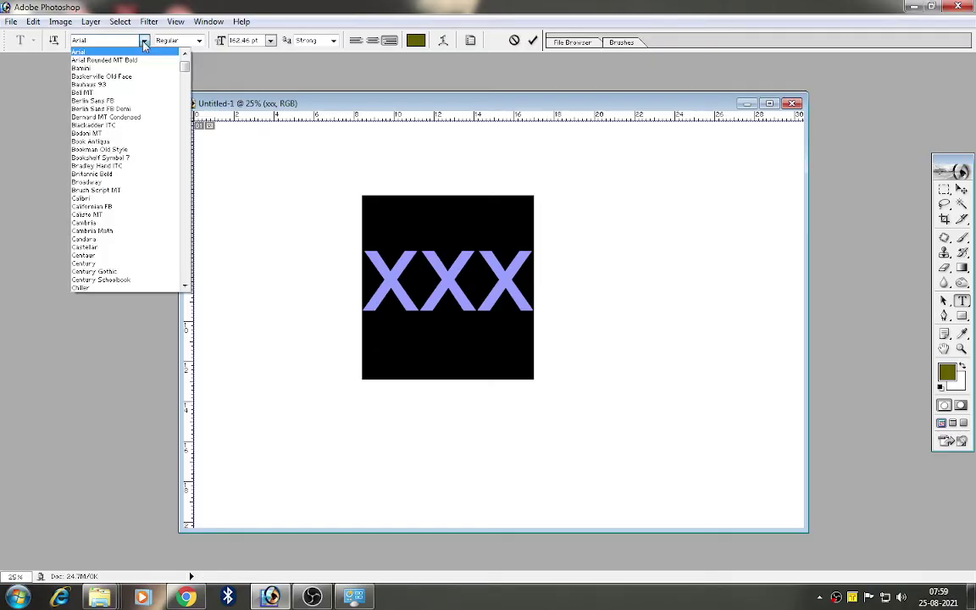
{"action": "left_click_drag", "start_coordinate": [186, 85], "coordinate": [185, 125]}
{"action": "left_click", "coordinate": [118, 78]}
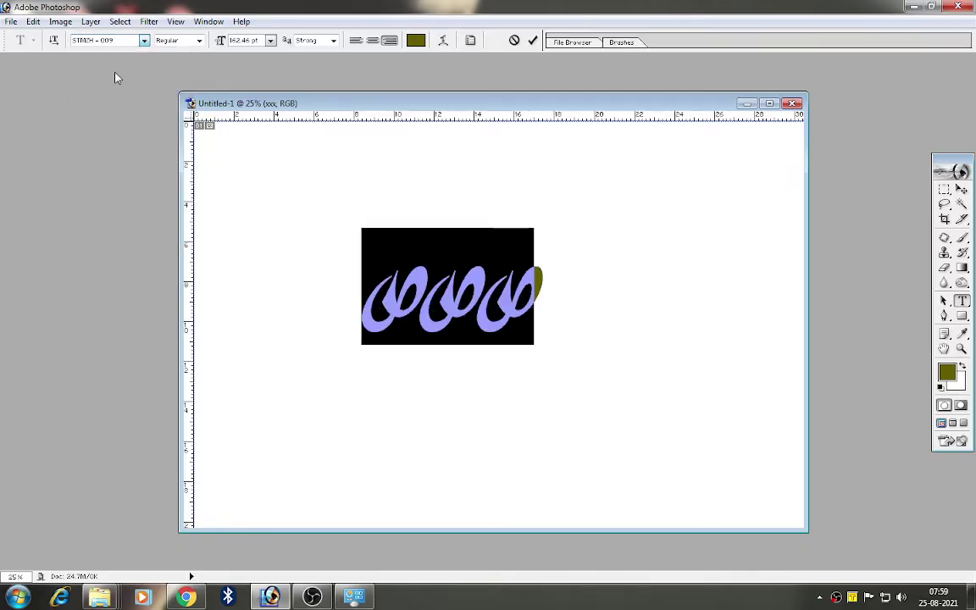
{"action": "left_click", "coordinate": [513, 282]}
Step: Replace the XXX text with the single Tamil letter அ and commit it
{"action": "key", "text": "ctrl+a"}
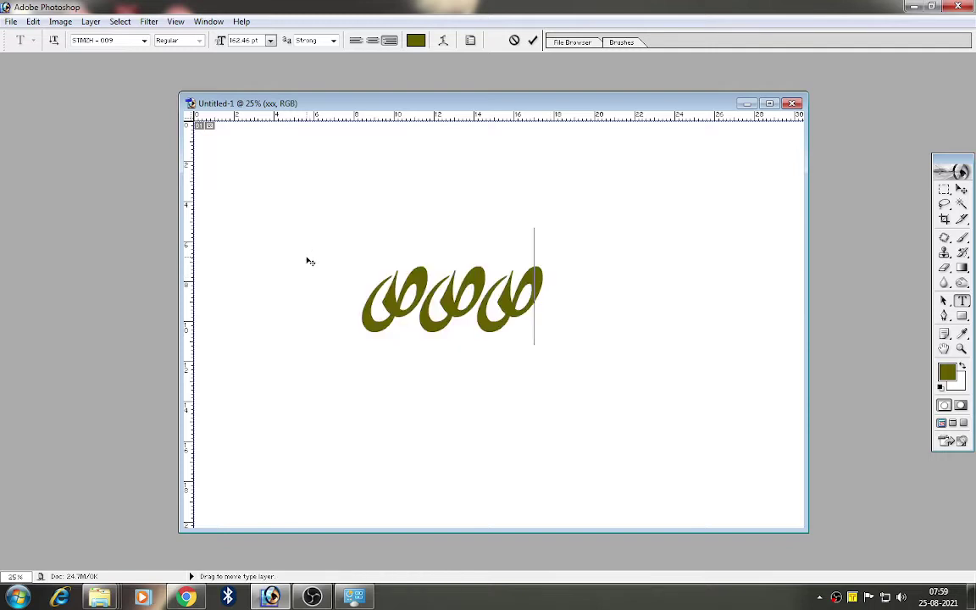
{"action": "type", "text": "H"}
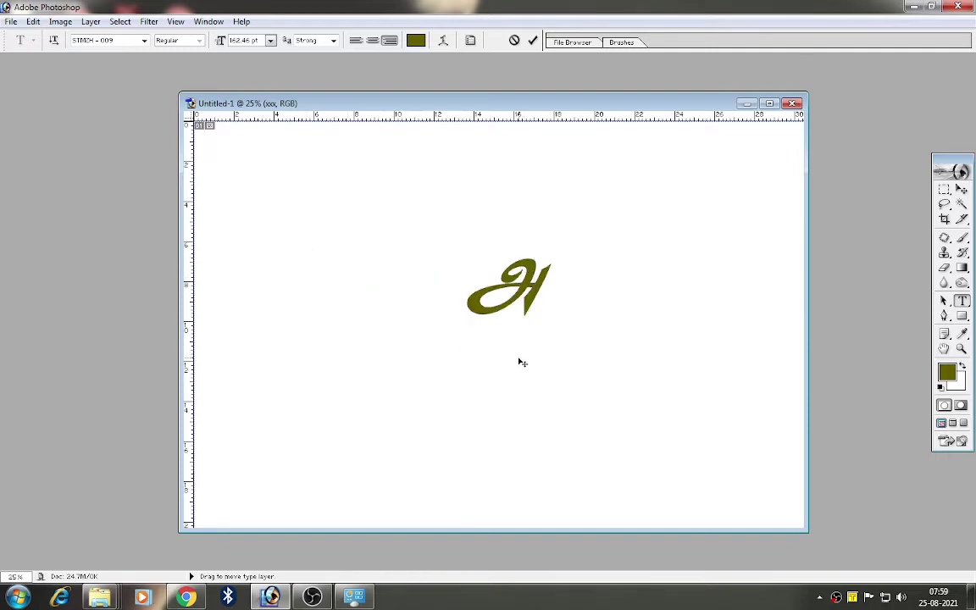
{"action": "left_click", "coordinate": [962, 191]}
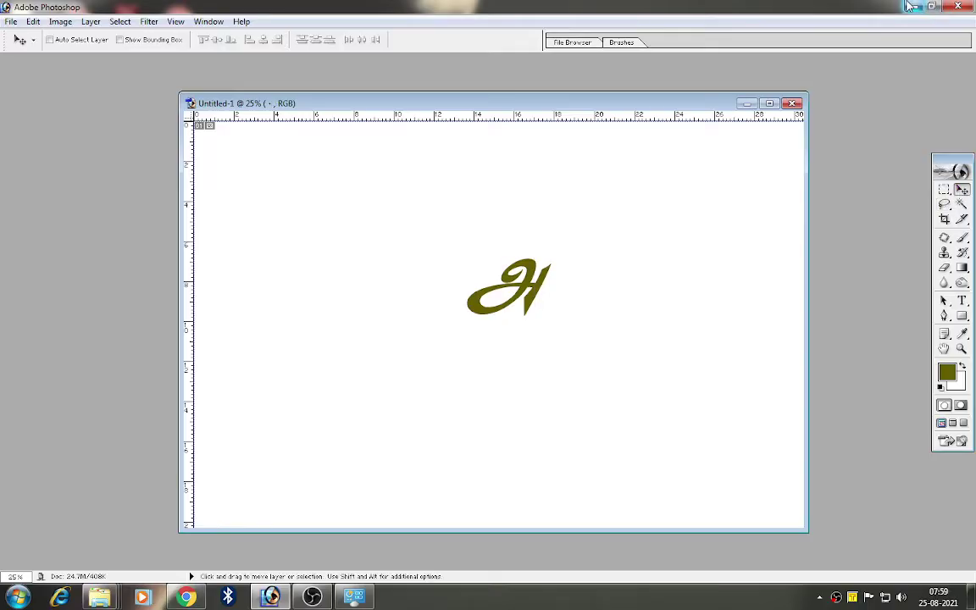
{"action": "left_click", "coordinate": [910, 8]}
Step: Copy all 149 TAM_ font files from New folder (5) > Keyman folder > Tamil Fonts
{"action": "left_click", "coordinate": [914, 8]}
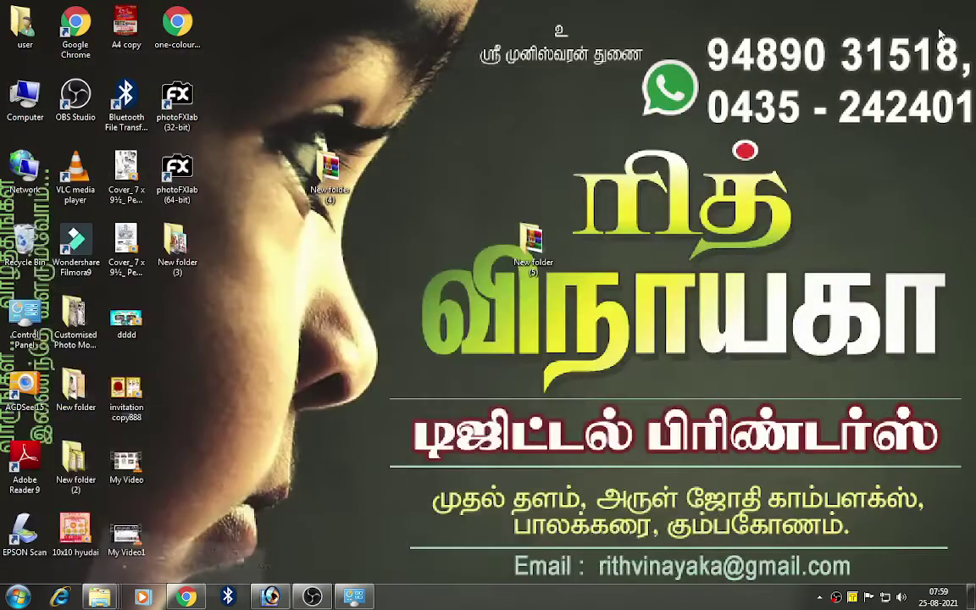
{"action": "double_click", "coordinate": [532, 241]}
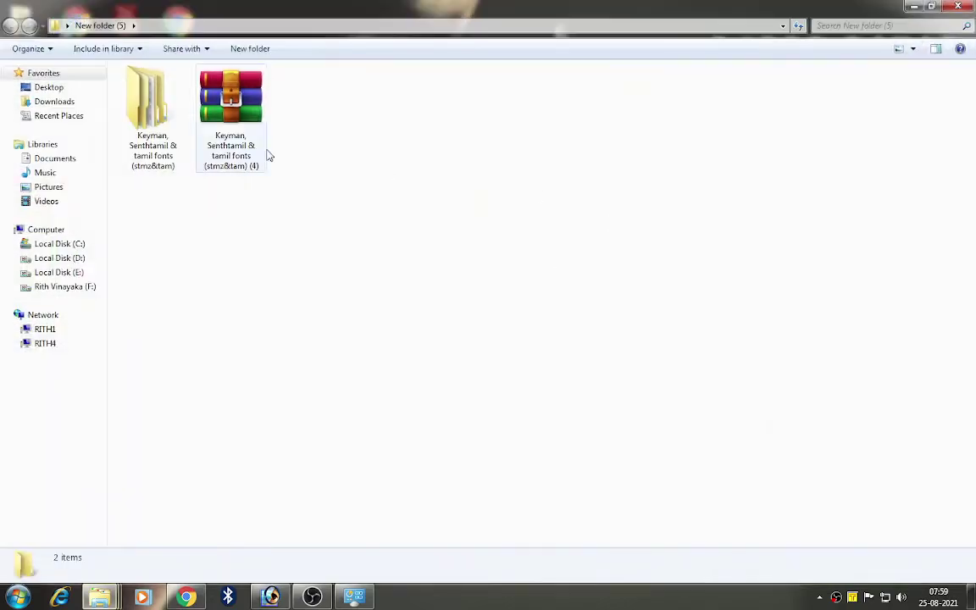
{"action": "double_click", "coordinate": [152, 114]}
{"action": "double_click", "coordinate": [307, 100]}
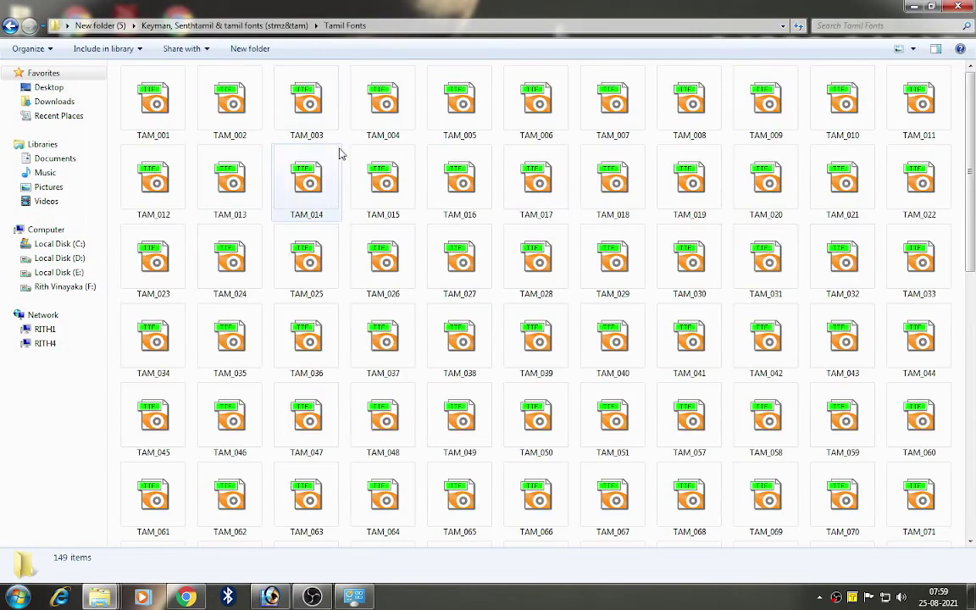
{"action": "left_click", "coordinate": [333, 188]}
{"action": "key", "text": "ctrl+a"}
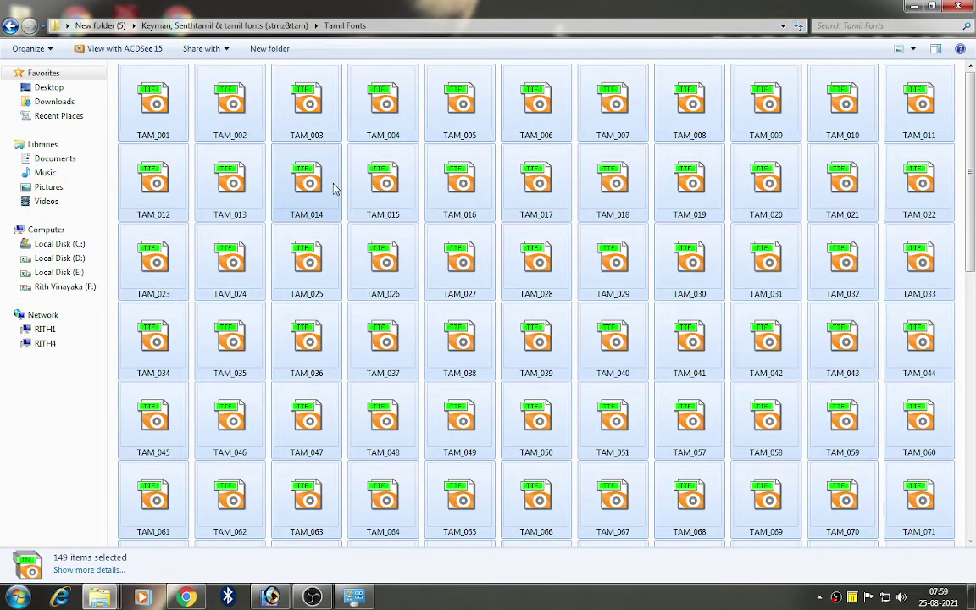
{"action": "right_click", "coordinate": [334, 188]}
{"action": "left_click", "coordinate": [366, 327]}
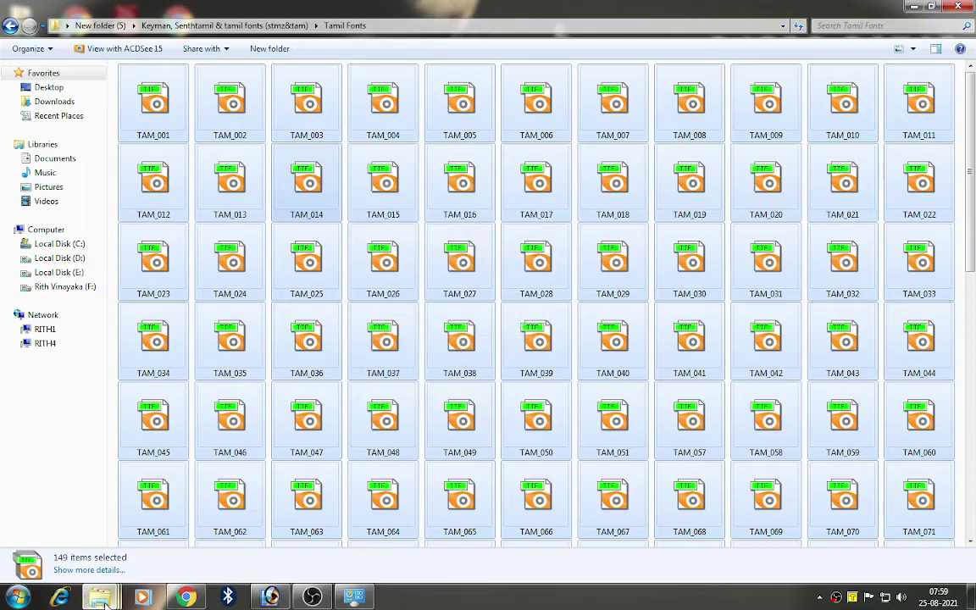
Step: Paste the Tamil fonts into the Fonts folder, replacing the existing Tamil-001 font
{"action": "mouse_move", "coordinate": [99, 598]}
{"action": "left_click", "coordinate": [812, 541]}
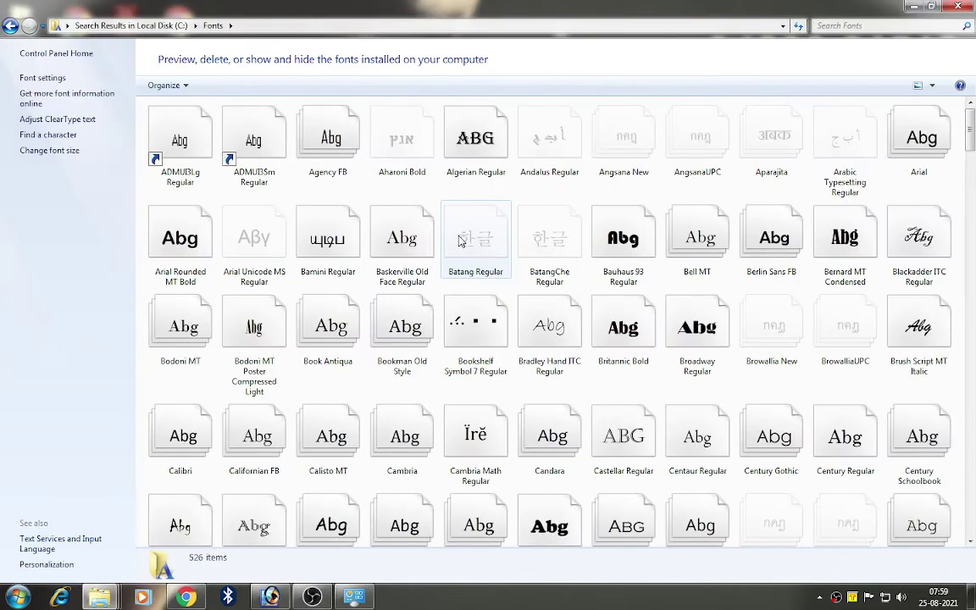
{"action": "right_click", "coordinate": [434, 184]}
{"action": "left_click", "coordinate": [469, 256]}
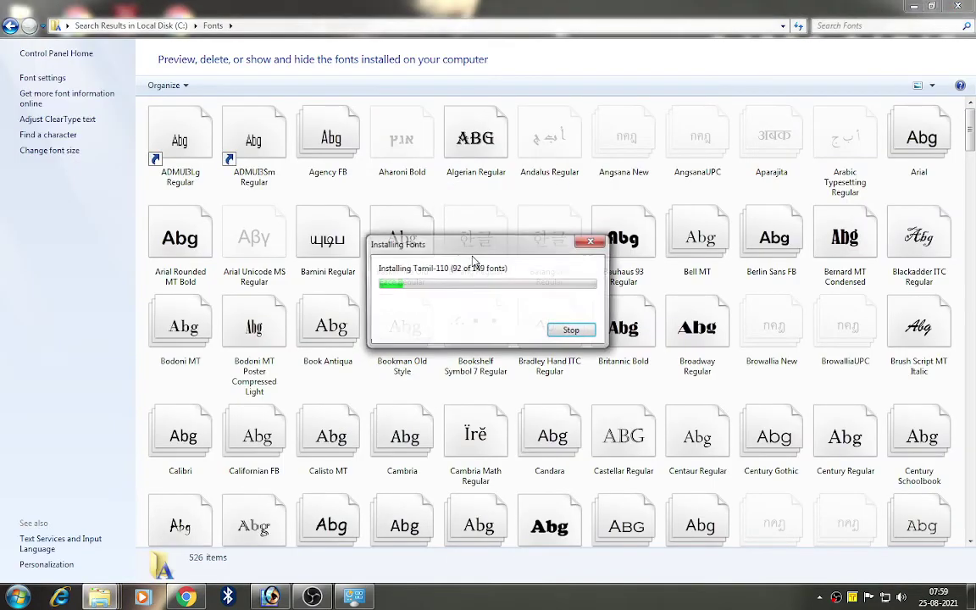
{"action": "left_click", "coordinate": [523, 306]}
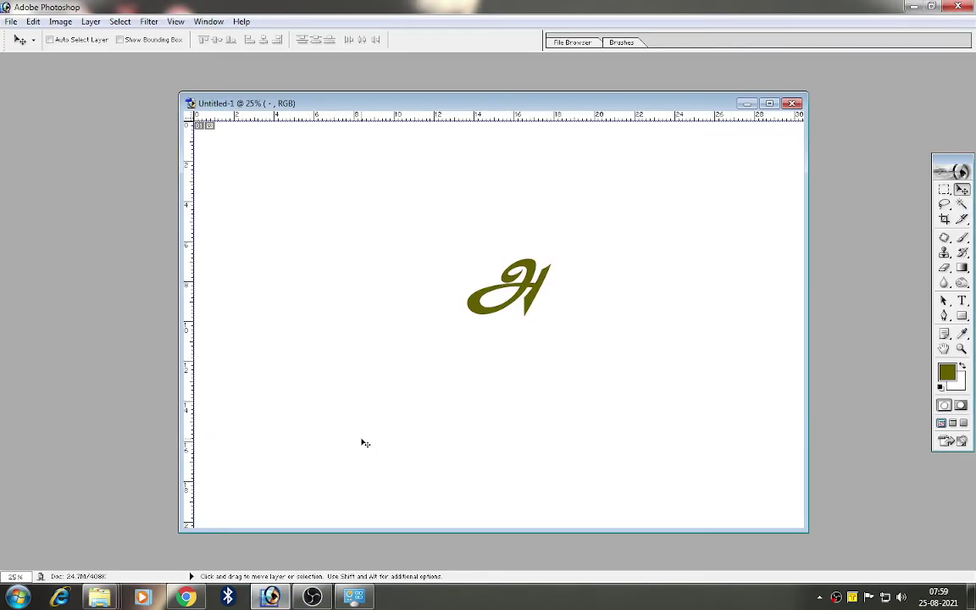
Step: Add a new text layer with the Tamil letter அ in the Tamil-004 font
{"action": "key", "text": "t"}
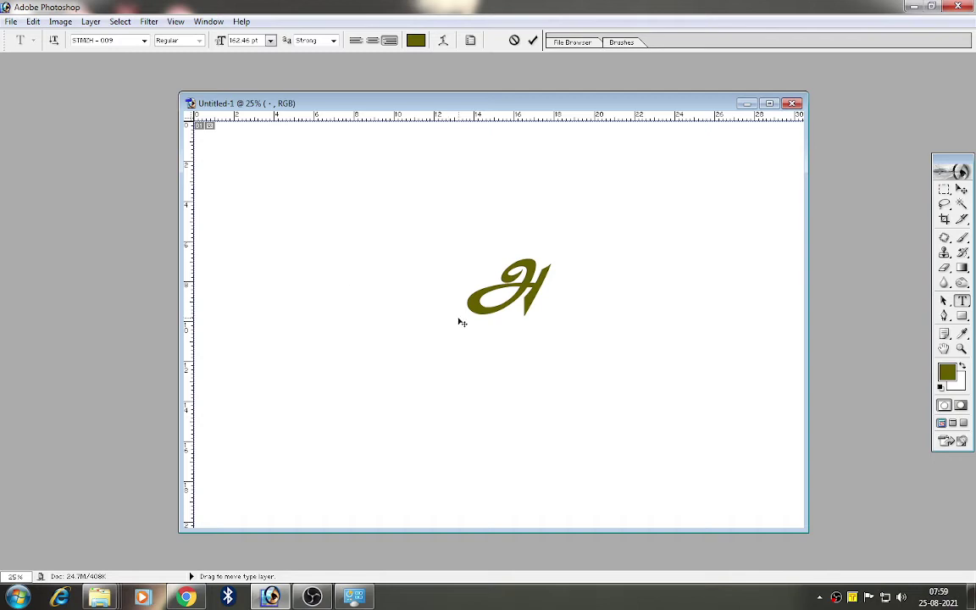
{"action": "left_click", "coordinate": [145, 40]}
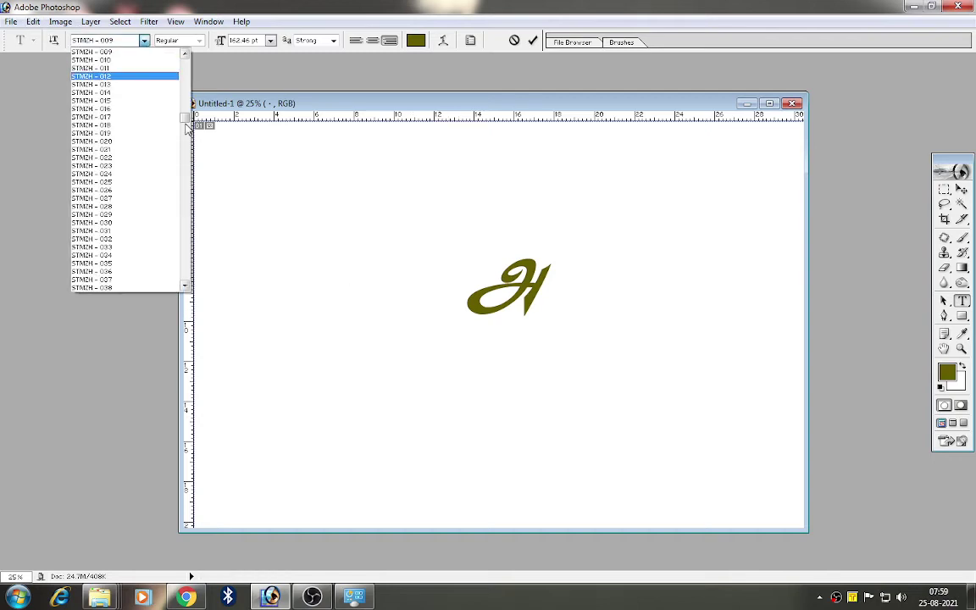
{"action": "left_click_drag", "start_coordinate": [188, 127], "coordinate": [192, 215]}
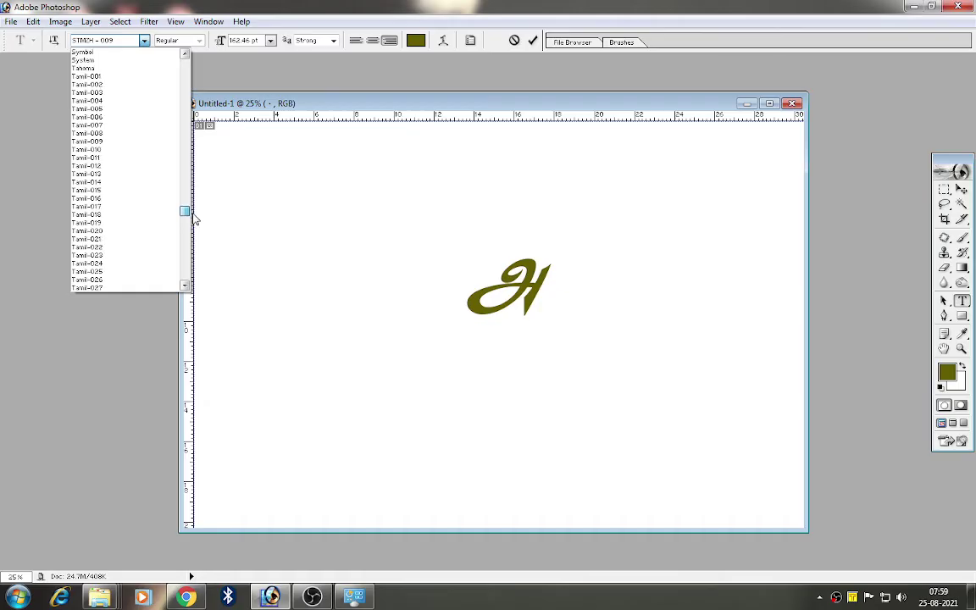
{"action": "left_click", "coordinate": [89, 102]}
{"action": "type", "text": "x"}
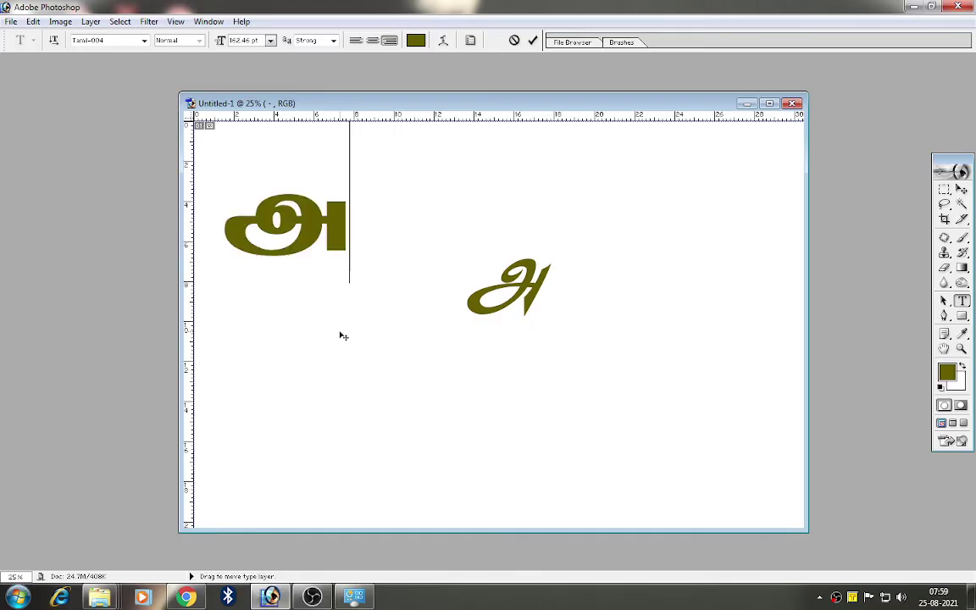
{"action": "left_click_drag", "start_coordinate": [320, 337], "coordinate": [355, 343]}
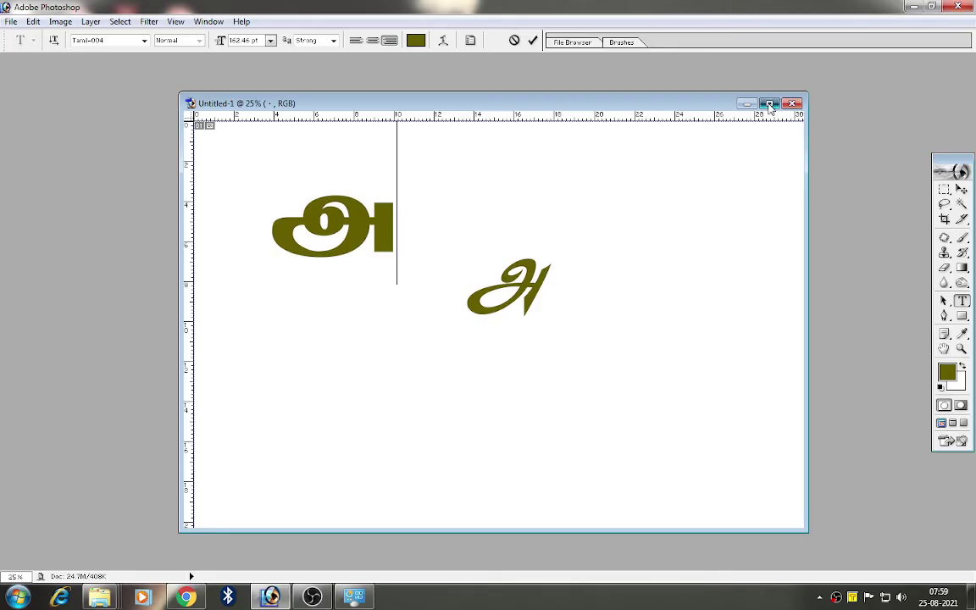
Step: Maximize the document and place the STMZH script letter below and right of the large Tamil letter
{"action": "left_click", "coordinate": [768, 104]}
{"action": "left_click", "coordinate": [963, 191]}
{"action": "left_click_drag", "start_coordinate": [362, 236], "coordinate": [412, 291]}
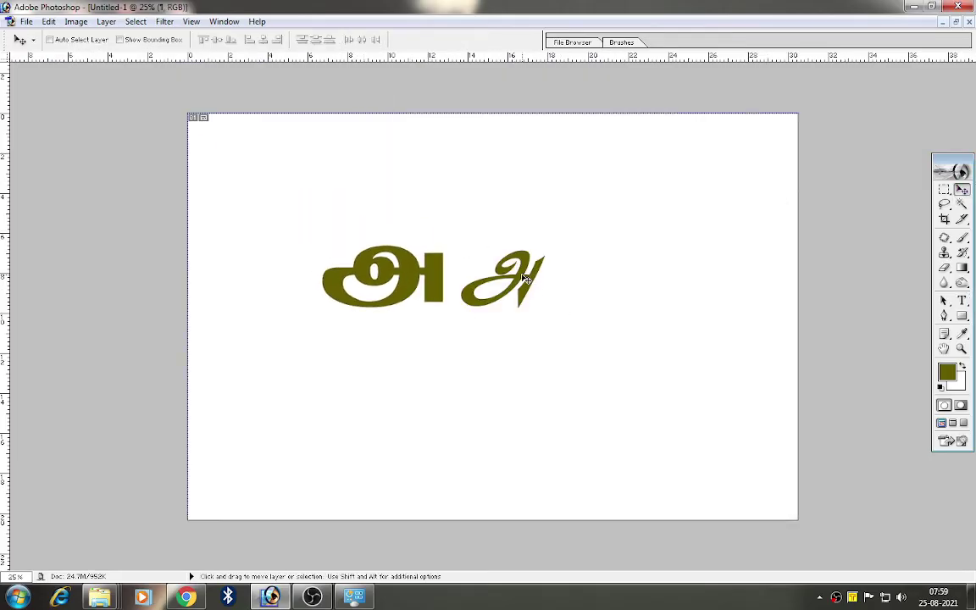
{"action": "left_click_drag", "start_coordinate": [538, 283], "coordinate": [499, 342]}
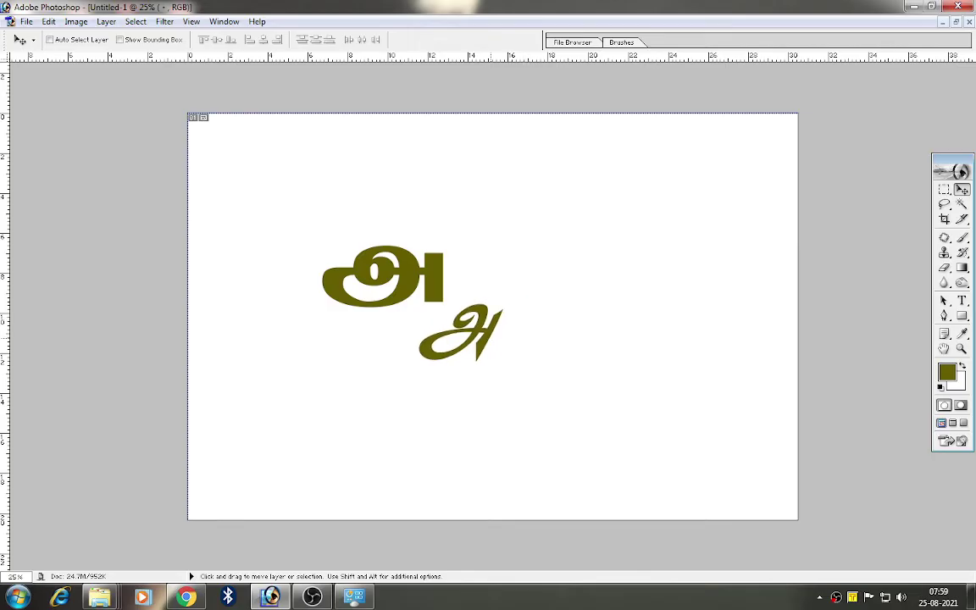
{"action": "left_click", "coordinate": [962, 300]}
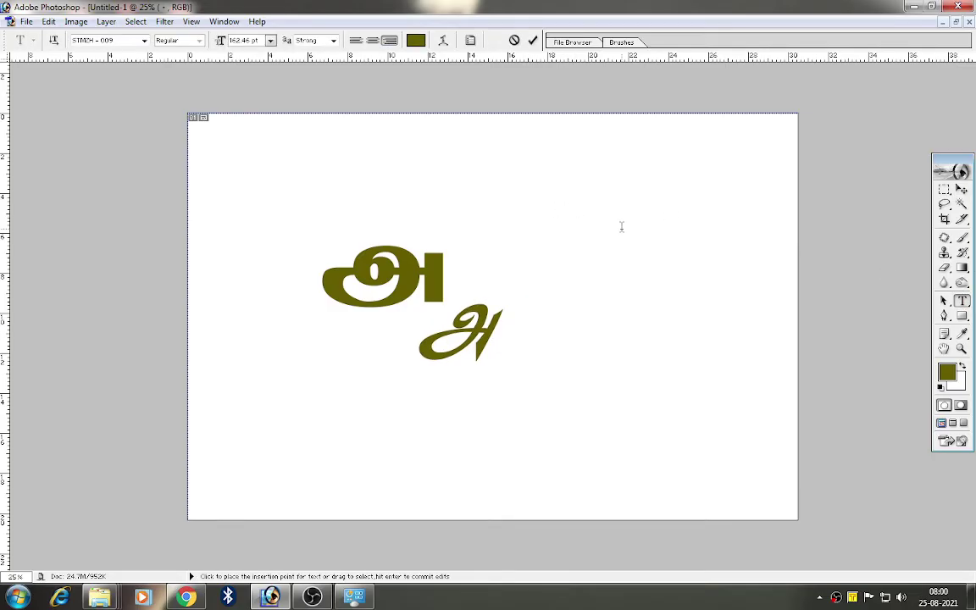
Step: Add a text layer near the top right reading &tam in Arial
{"action": "left_click", "coordinate": [575, 222]}
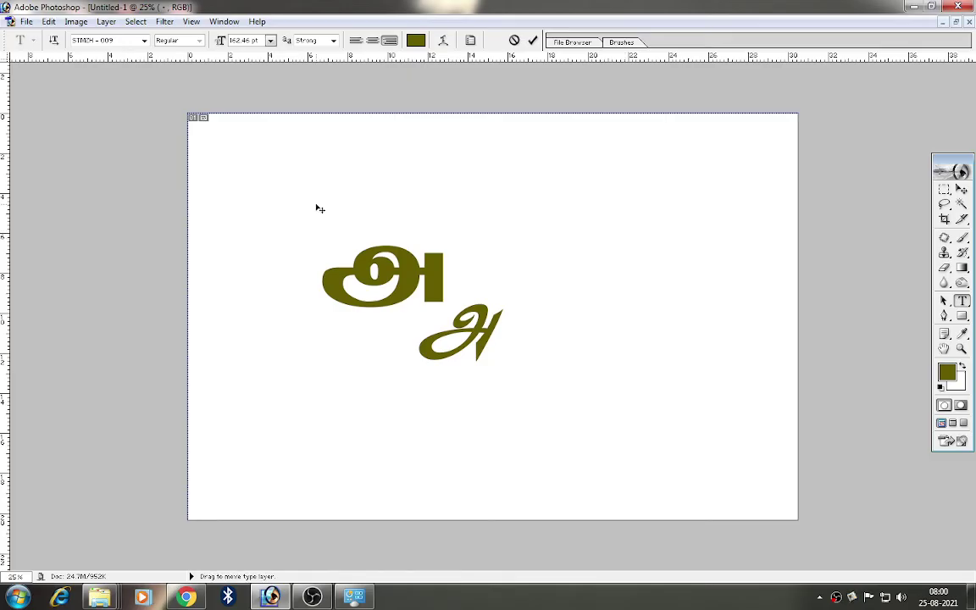
{"action": "left_click", "coordinate": [129, 41]}
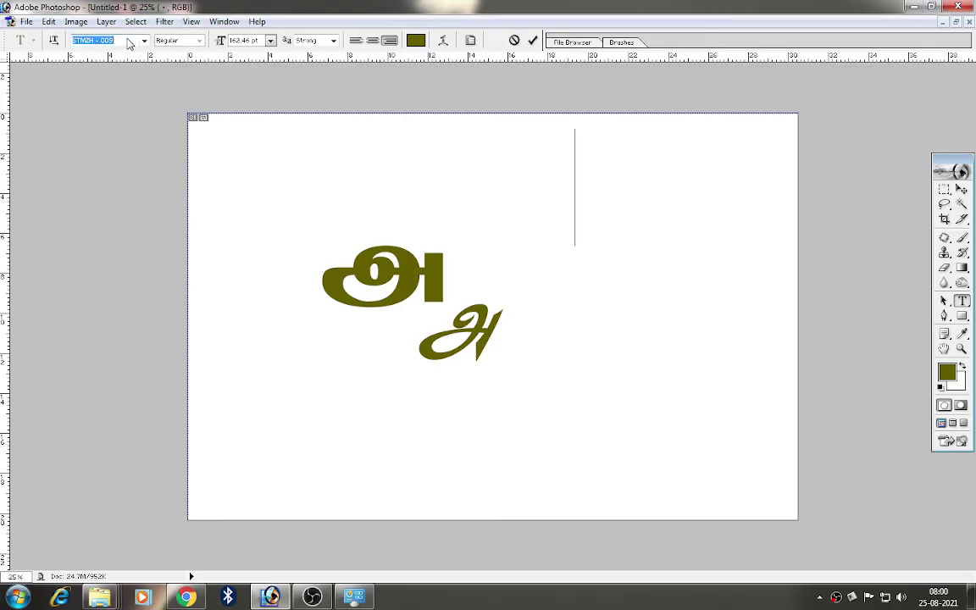
{"action": "type", "text": "Arial"}
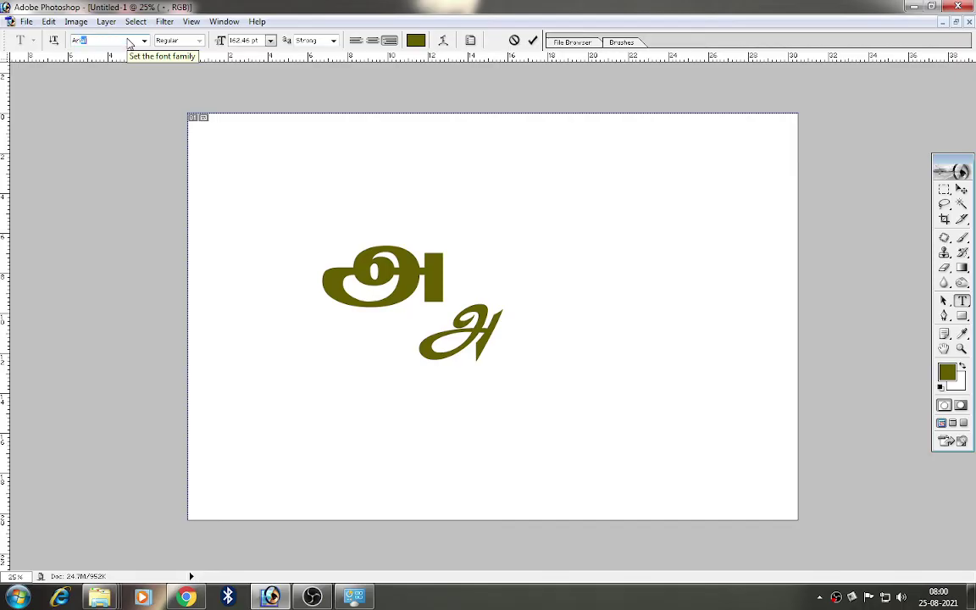
{"action": "key", "text": "Return"}
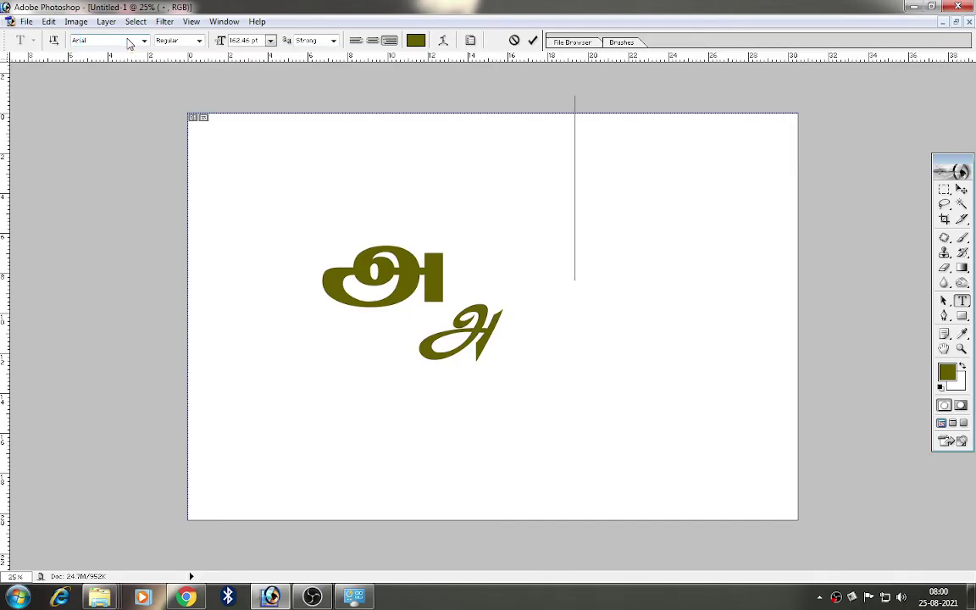
{"action": "type", "text": "&"}
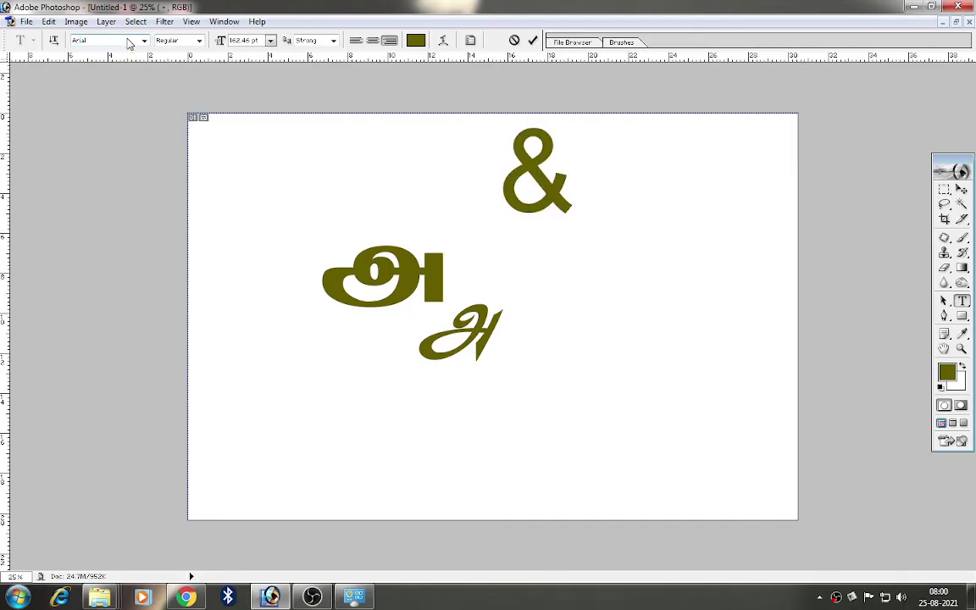
{"action": "type", "text": "tam"}
{"action": "left_click_drag", "start_coordinate": [472, 255], "coordinate": [558, 294]}
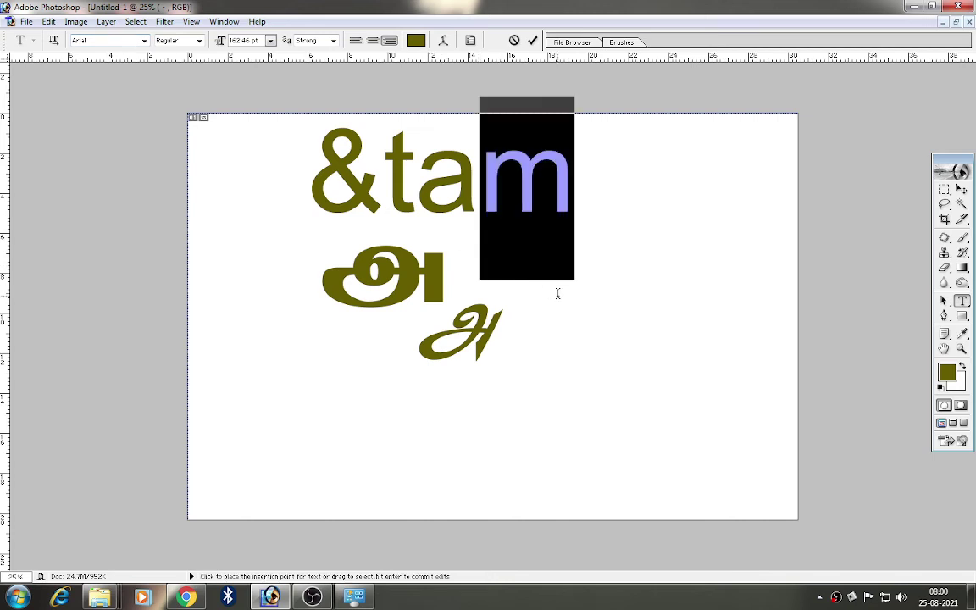
Step: Move &tam to the upper right of the canvas and minimize all windows to the desktop
{"action": "left_click", "coordinate": [962, 194]}
{"action": "left_click_drag", "start_coordinate": [450, 192], "coordinate": [596, 220]}
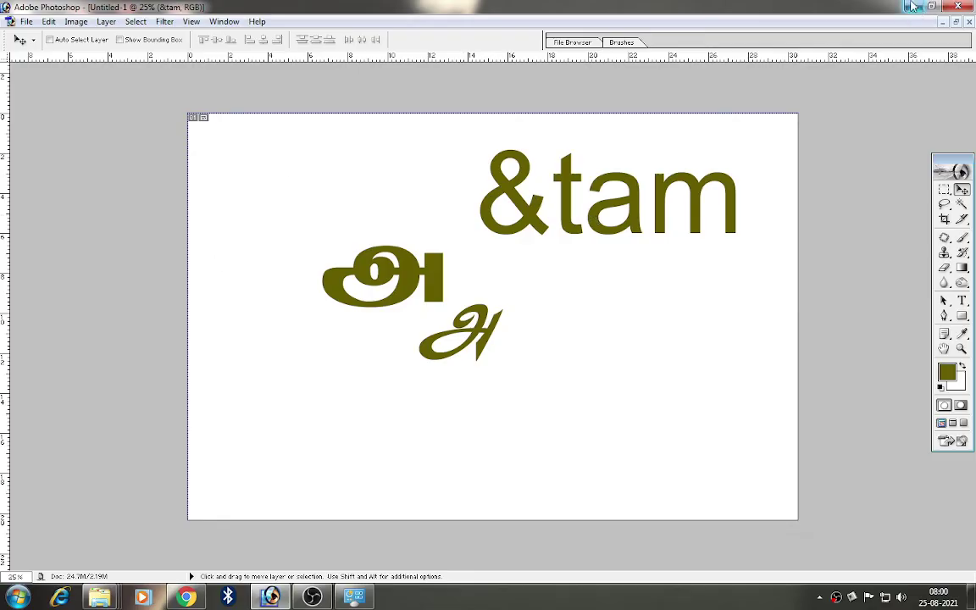
{"action": "left_click", "coordinate": [913, 6]}
{"action": "left_click", "coordinate": [915, 7]}
{"action": "left_click", "coordinate": [915, 6]}
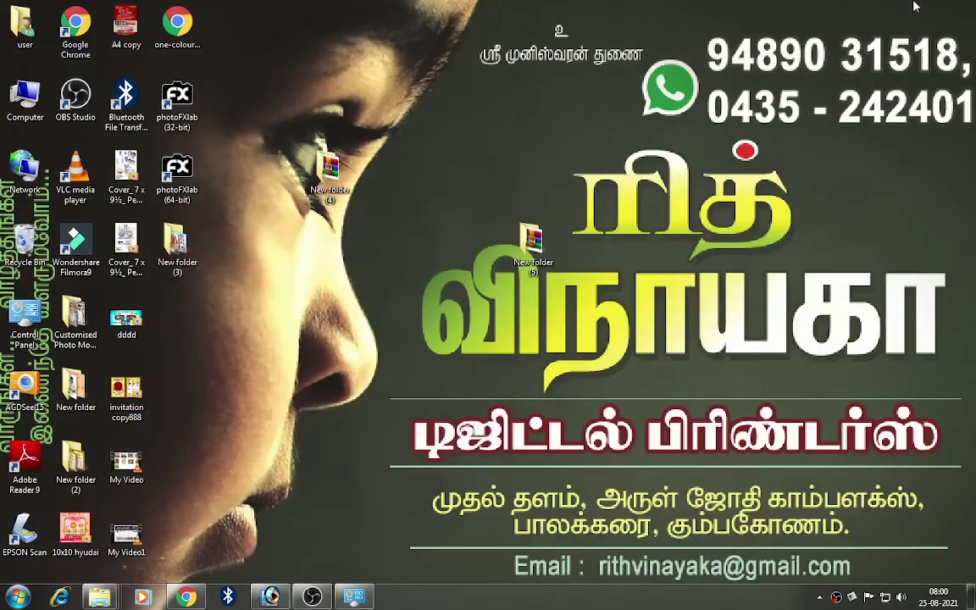